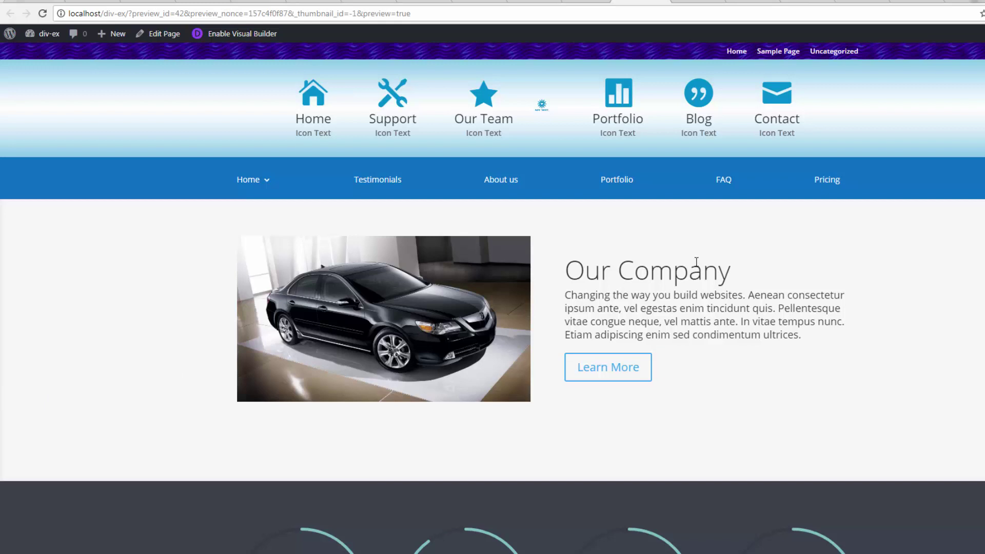
Step: Scroll the preview past the circle counters to the Our Work Flow fireworks section
scroll(938, 302, down, 2)
scroll(938, 302, down, 4)
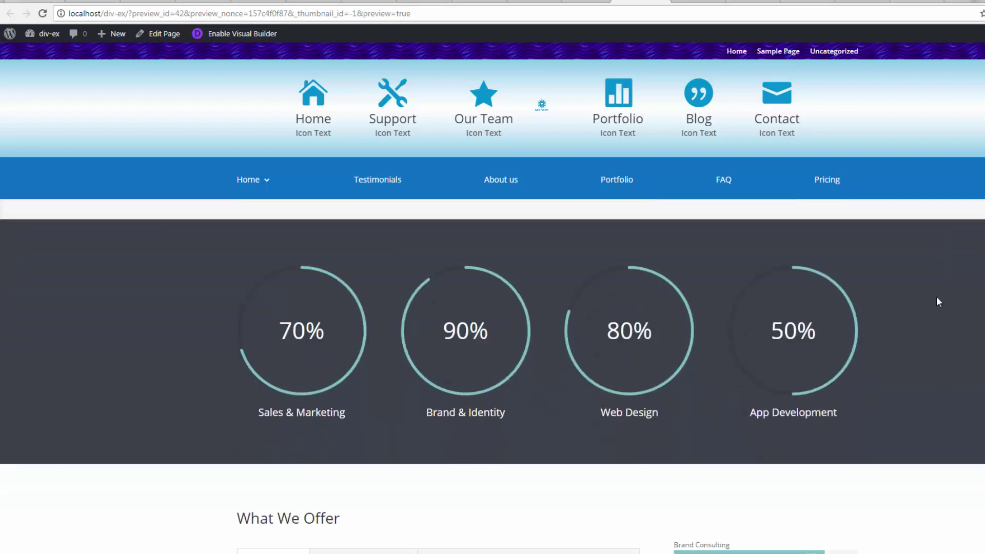
scroll(938, 302, down, 2)
scroll(938, 301, down, 3)
scroll(938, 302, down, 4)
scroll(938, 301, down, 1)
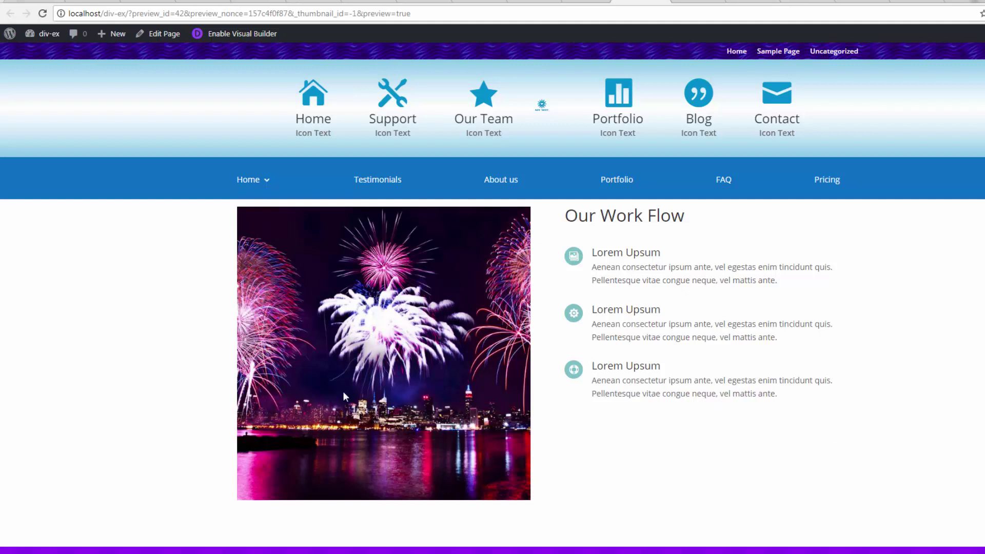
Step: In the Divi builder, enter 'fire' as the fireworks image module's Advanced CSS Class
click(586, 2)
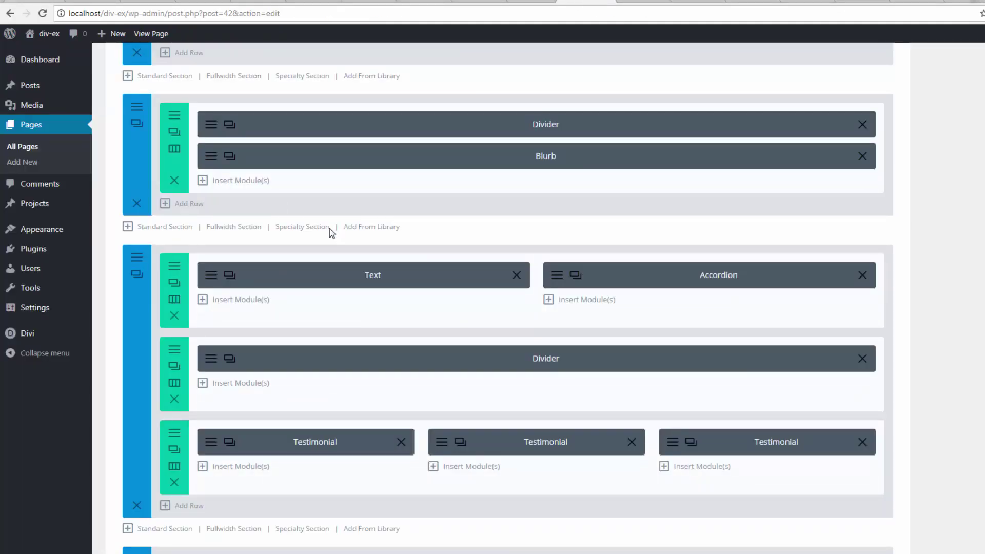
scroll(343, 217, up, 3)
scroll(344, 218, up, 3)
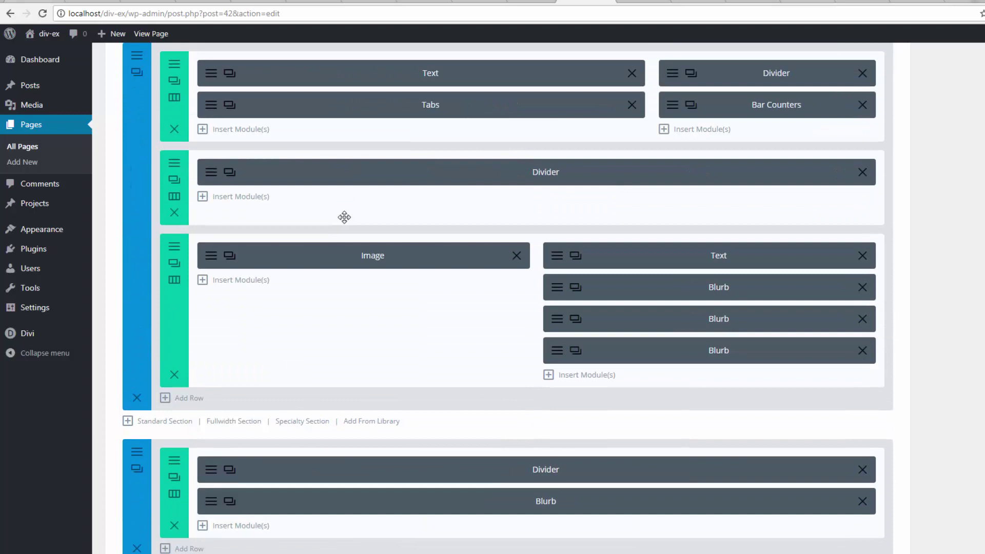
scroll(343, 216, up, 2)
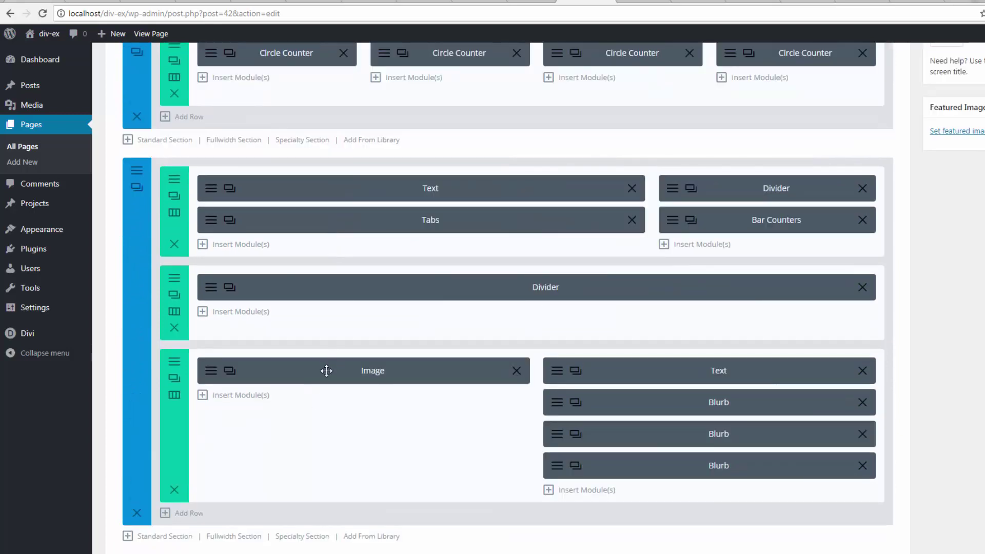
click(210, 371)
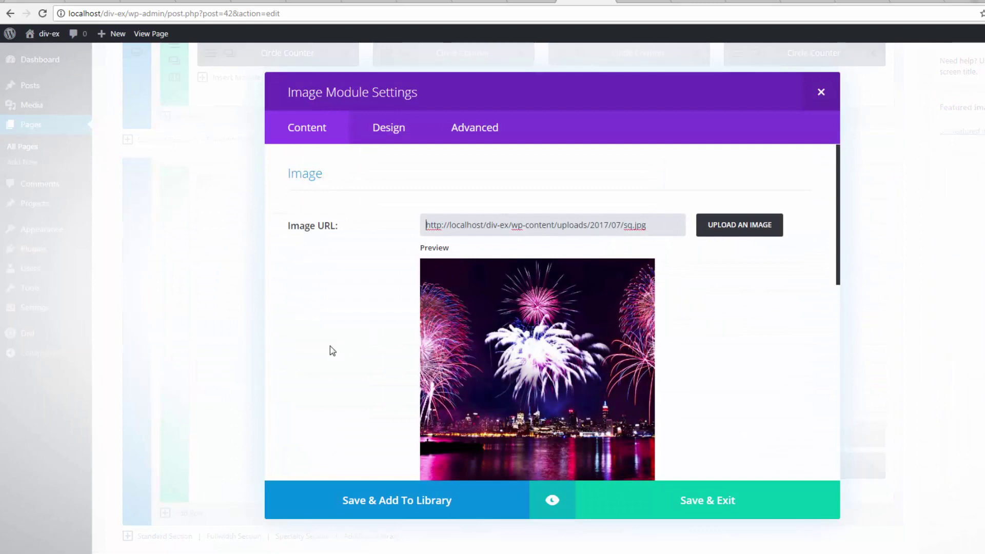
scroll(331, 346, down, 2)
scroll(333, 349, up, 2)
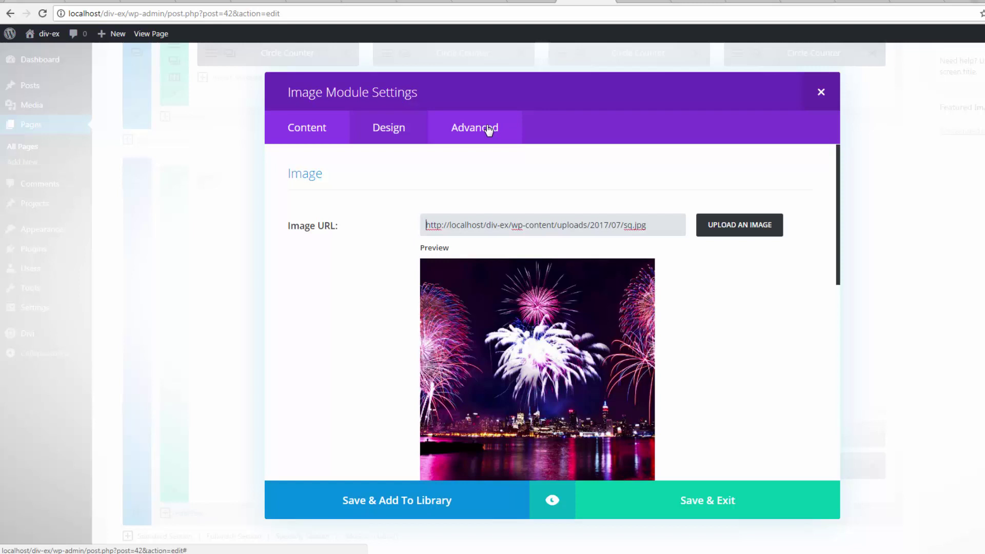
click(488, 130)
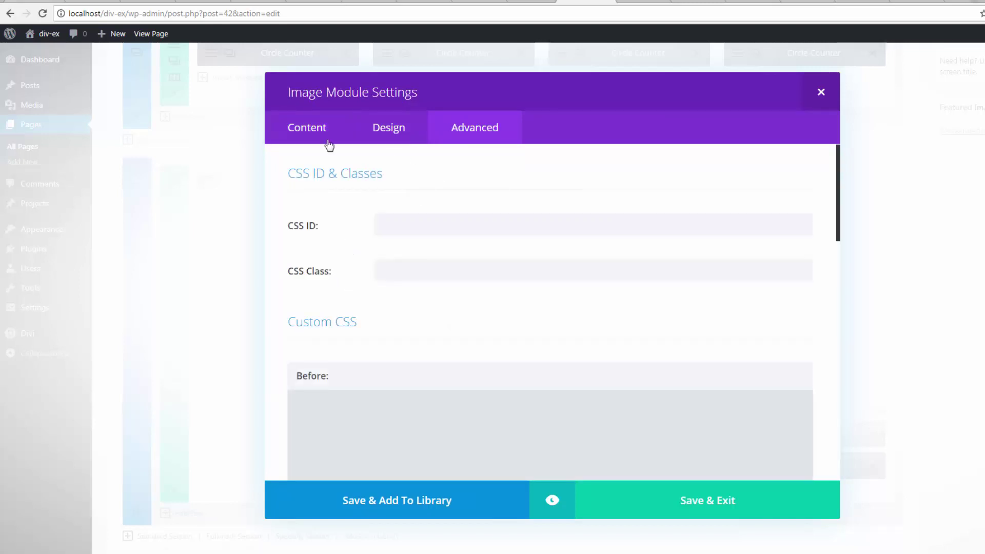
click(378, 267)
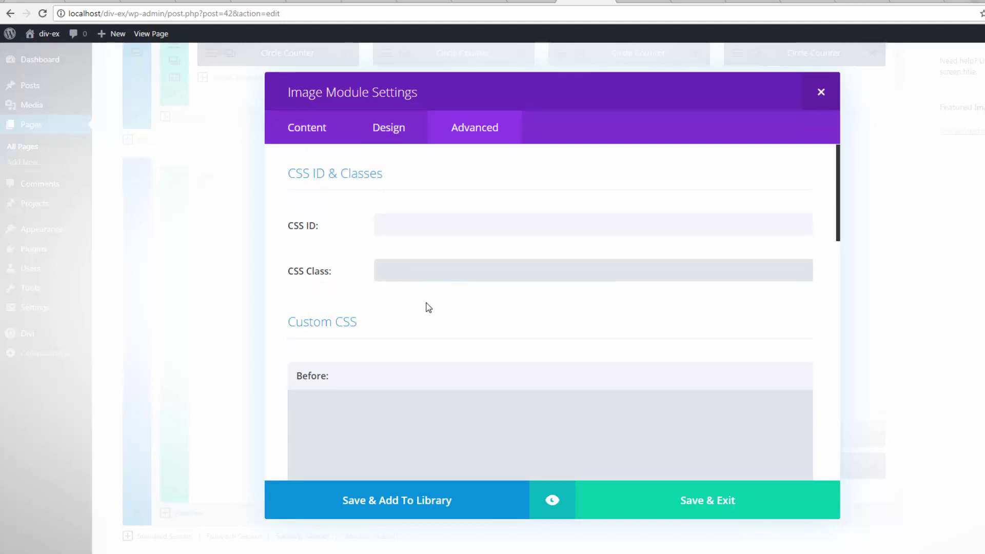
text(fire)
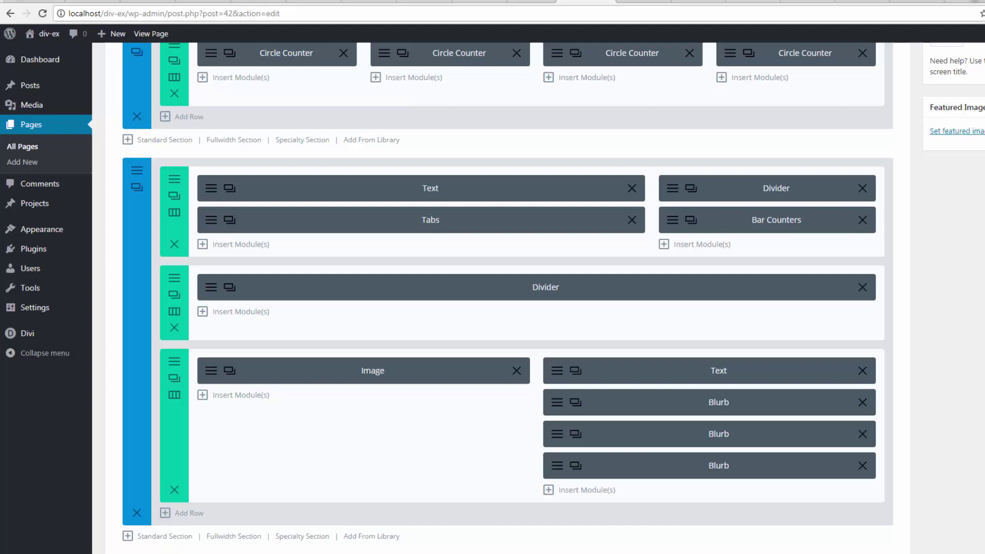
Step: Copy the whole .fire:hover clip-path rule from Notepad, then return to the browser
key(alt+Tab)
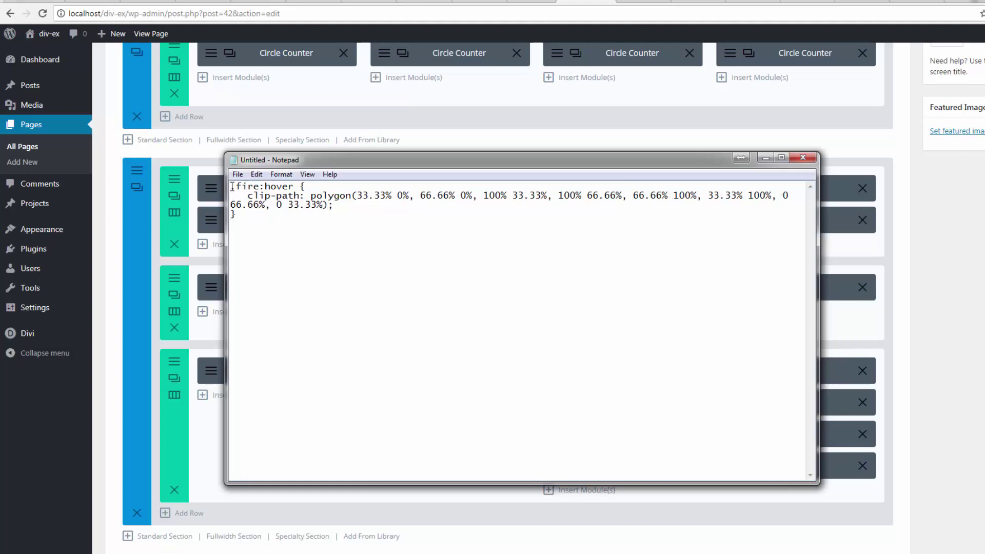
drag(231, 186, 250, 217)
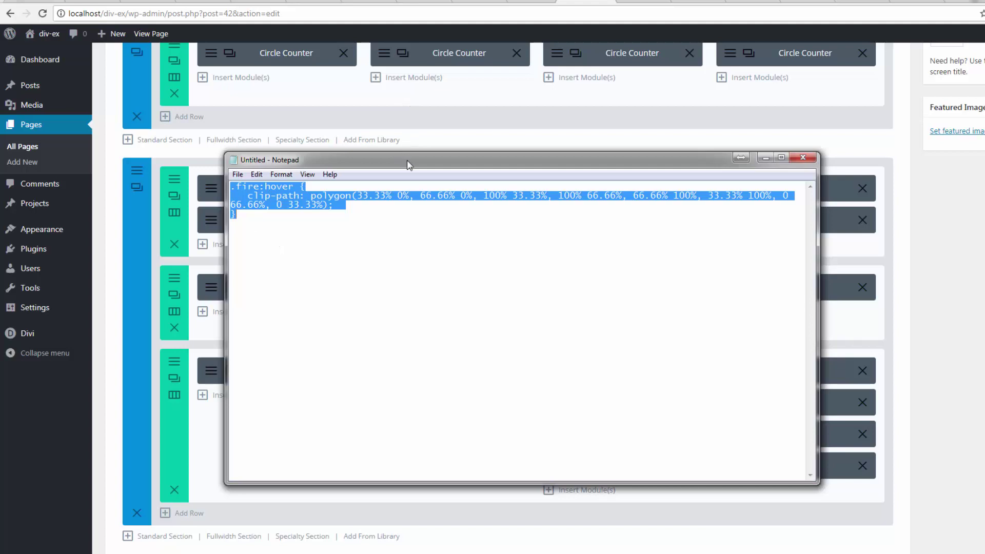
key(alt+Tab)
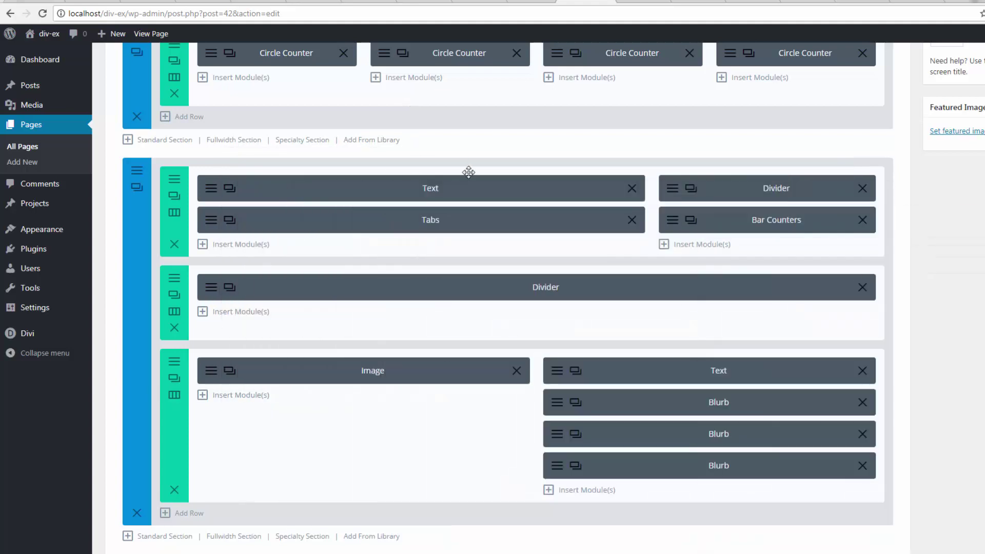
Step: Reload the Divi Theme Options page and scroll down to the Custom CSS box
click(532, 2)
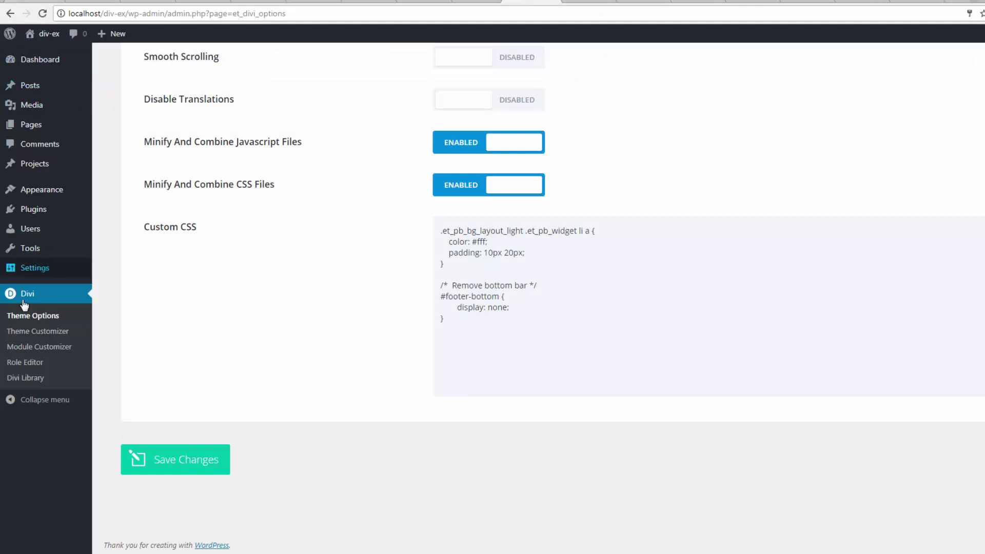
click(51, 316)
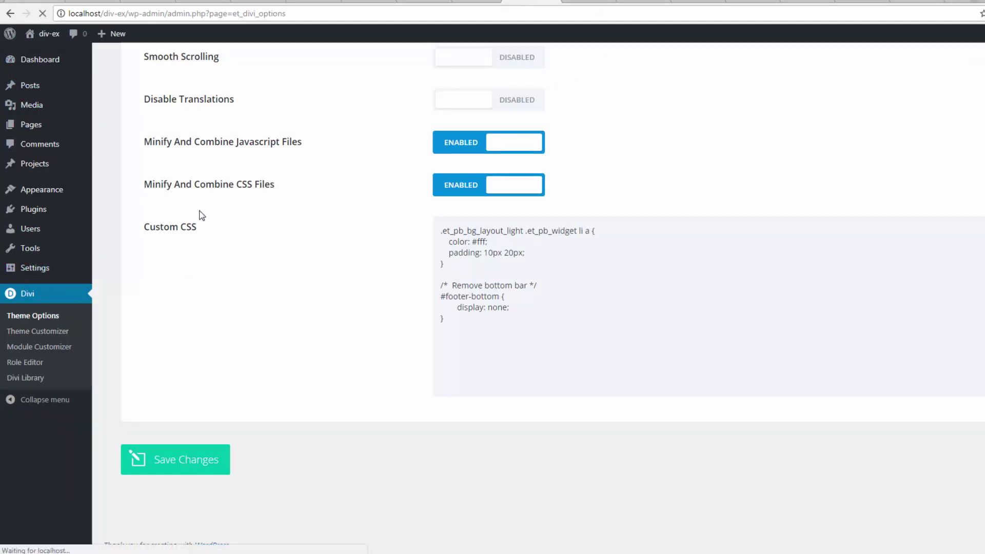
scroll(313, 240, down, 2)
scroll(313, 240, down, 5)
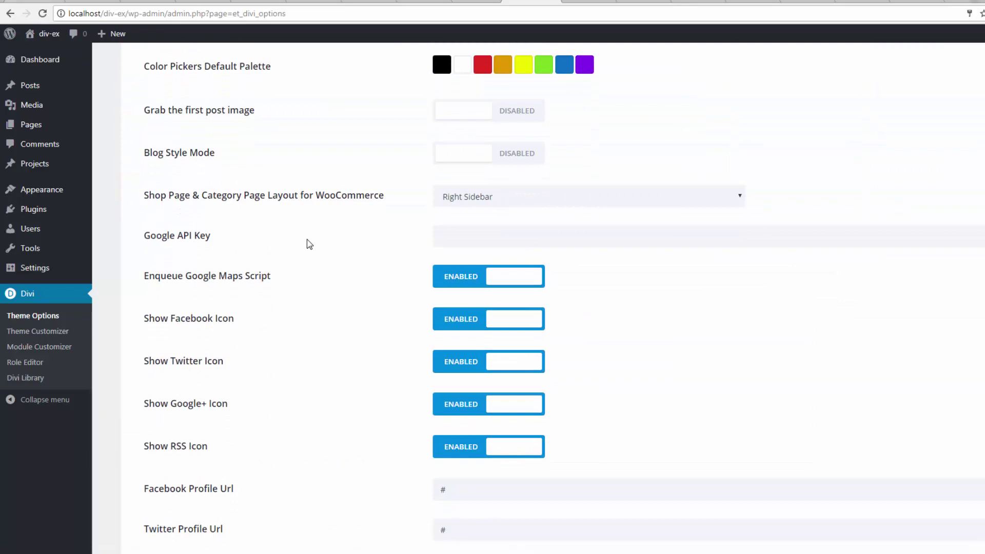
scroll(310, 240, down, 6)
scroll(308, 240, down, 6)
scroll(307, 240, down, 4)
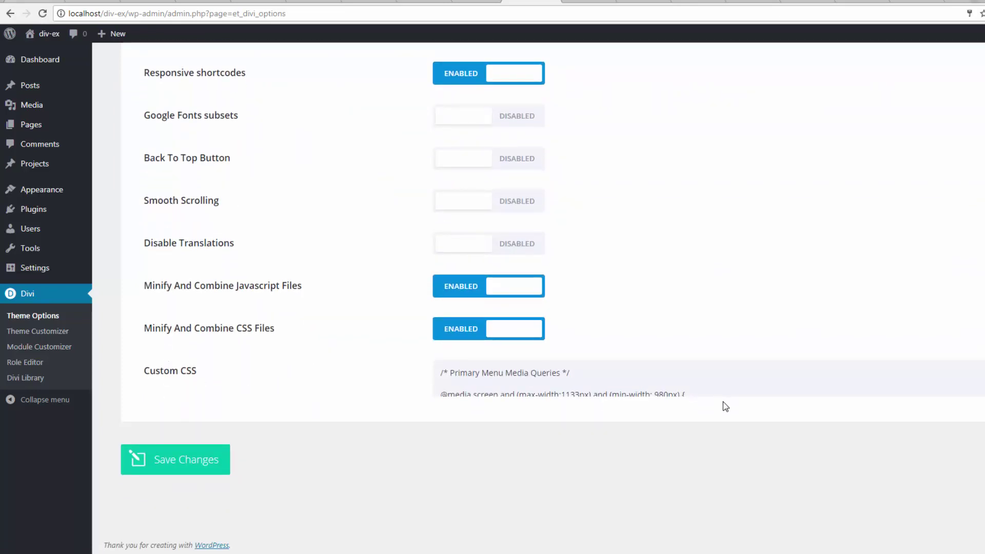
Step: Expand the Custom CSS box and scroll to its last rule, Remove bottom bar
click(934, 383)
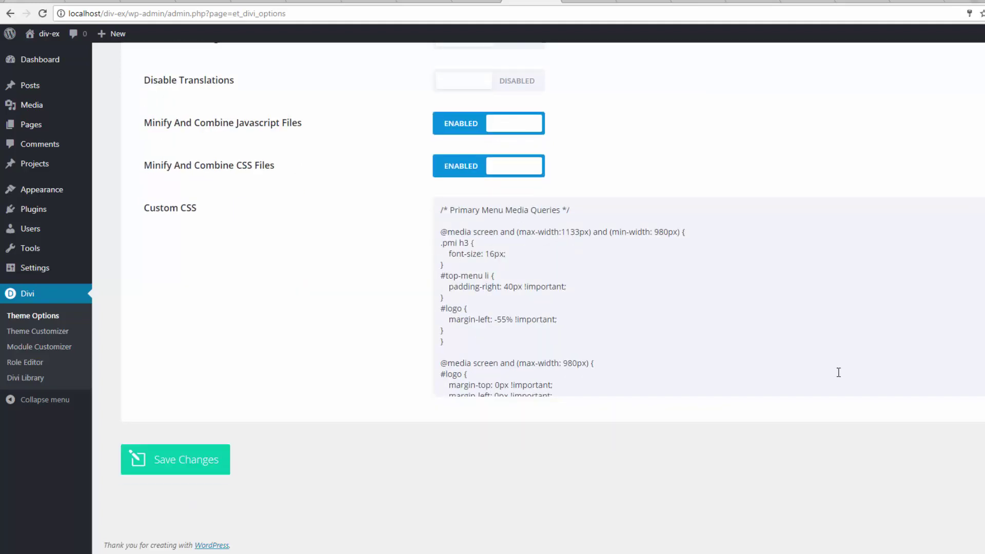
scroll(838, 373, down, 2)
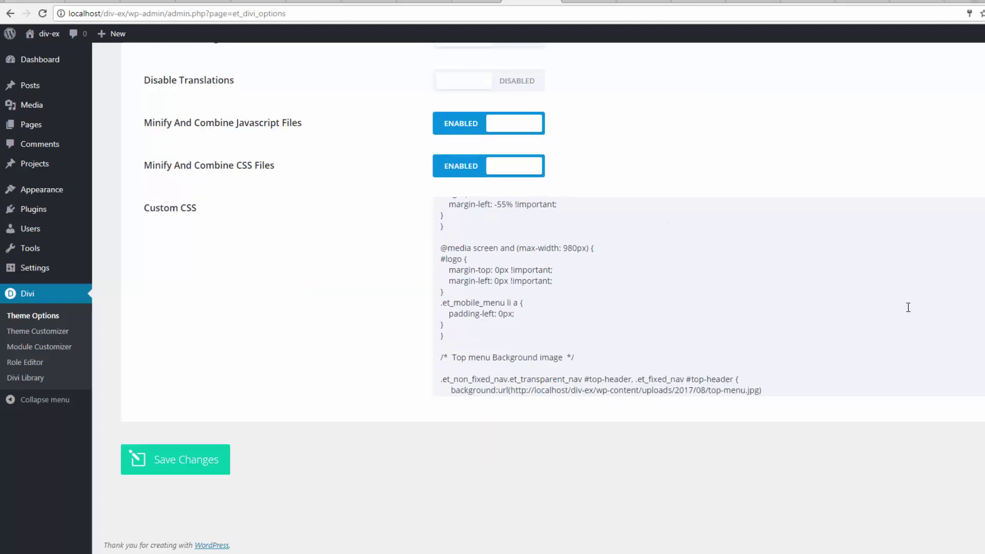
scroll(907, 306, down, 2)
scroll(907, 307, down, 2)
scroll(907, 306, up, 1)
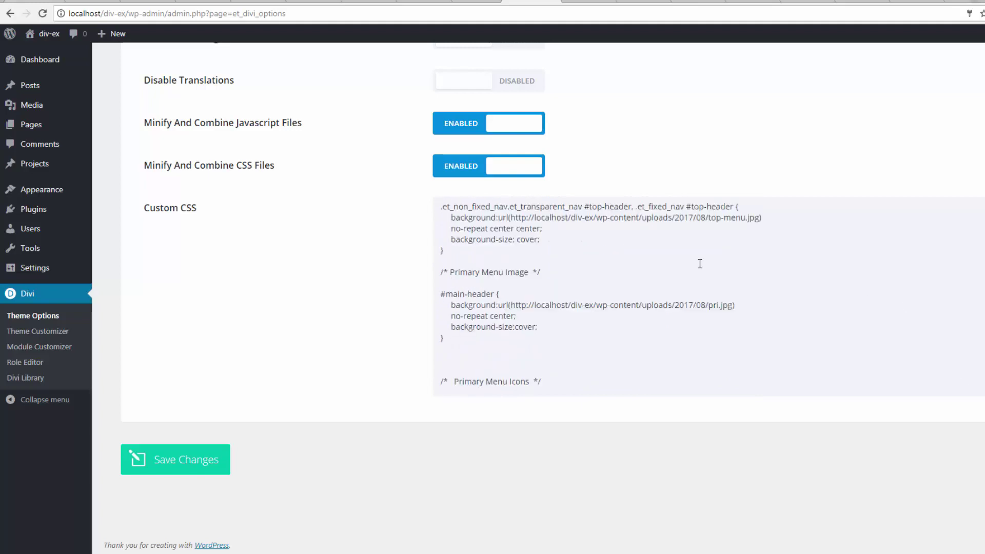
scroll(532, 315, down, 2)
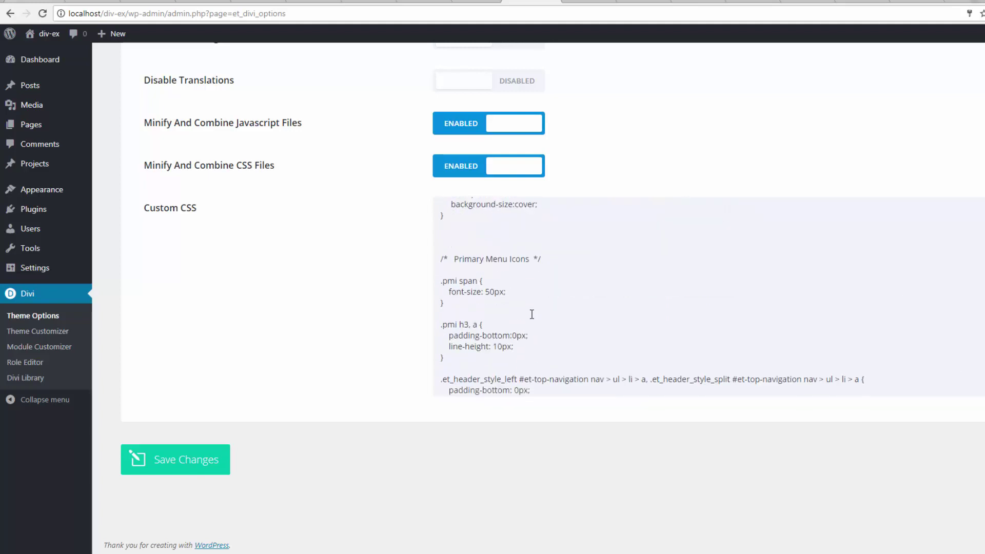
scroll(532, 314, down, 2)
scroll(533, 314, down, 2)
scroll(534, 313, down, 2)
scroll(534, 313, down, 1)
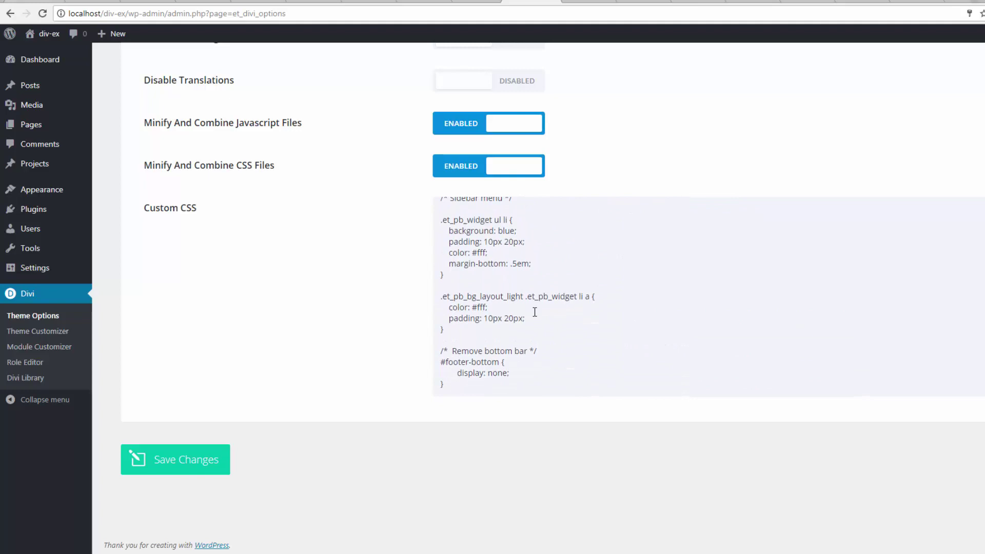
Step: Add a '/* Hex Hover Css */' comment after the sidebar link rule, followed by a new line
click(455, 331)
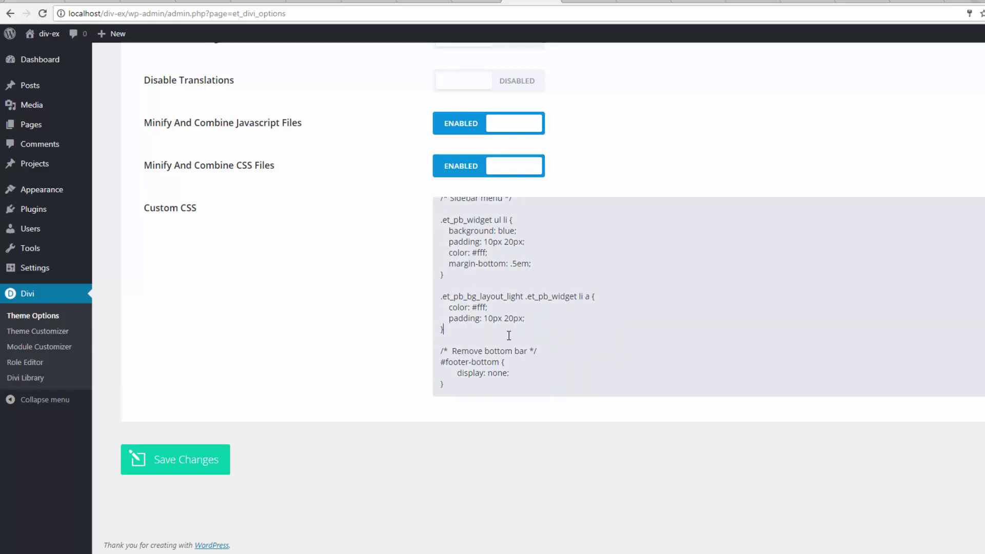
key(Return)
key(Return)
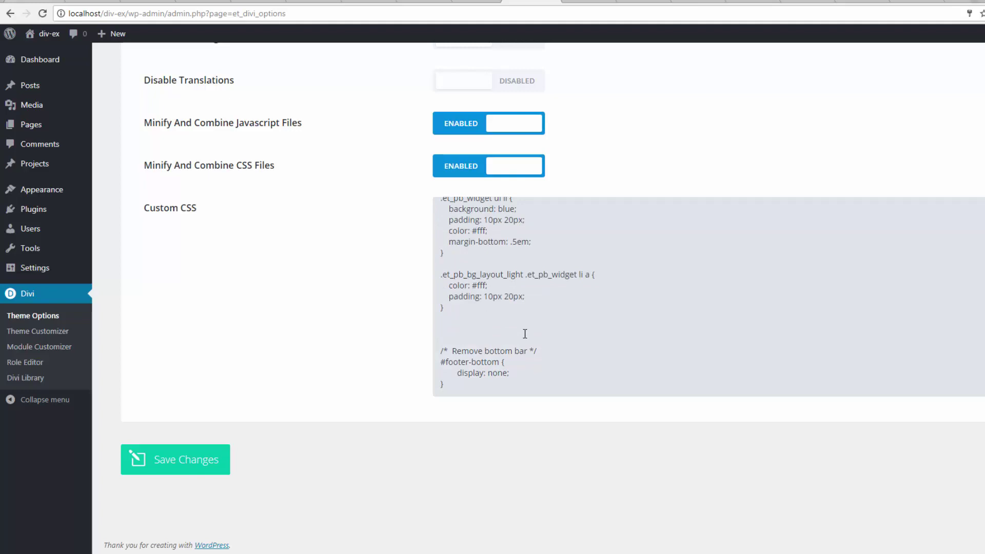
text(/**)
text(/)
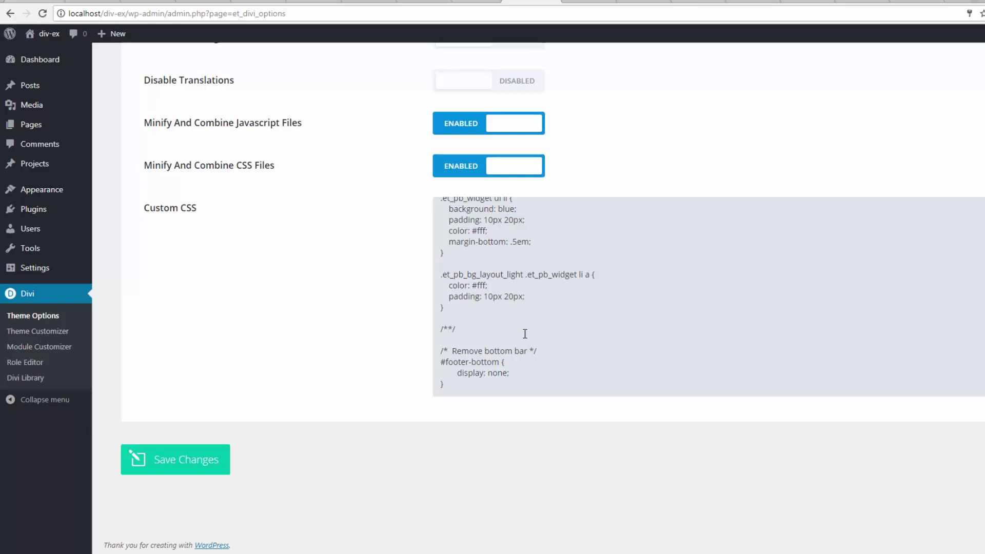
key(Left)
key(Left)
text(Hex )
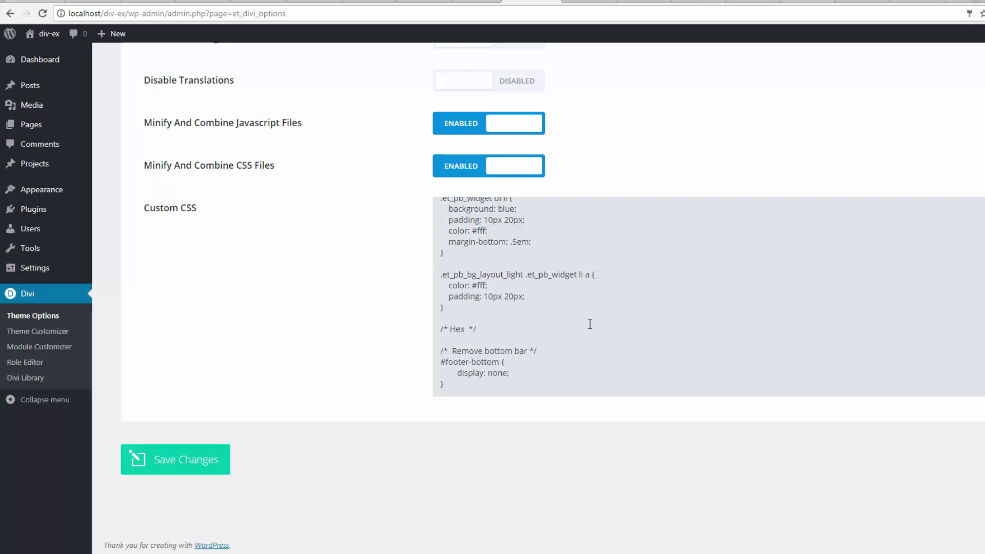
text(Css)
click(488, 334)
text(Hover)
key(Return)
key(Return)
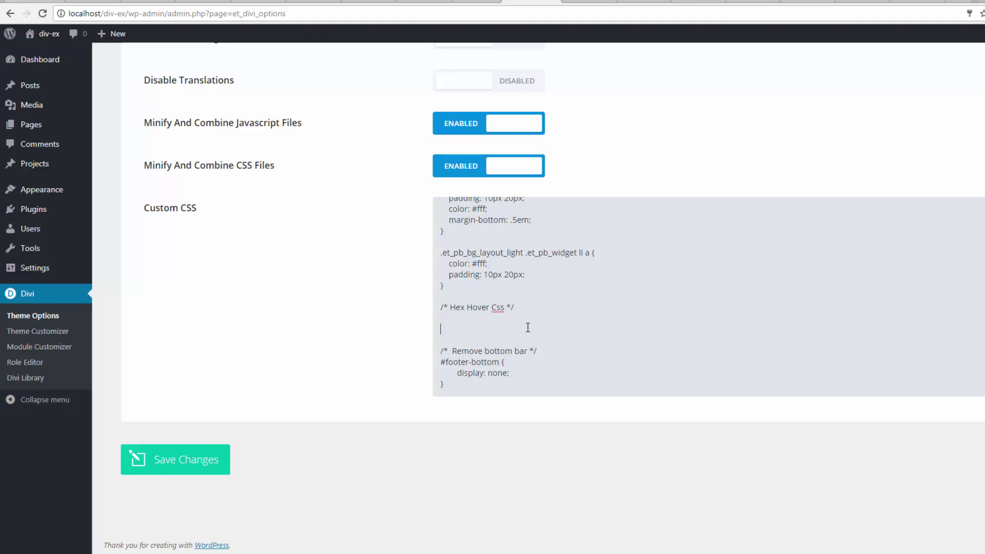
Step: Create a .fire rule block and paste the hexagon clip-path polygon declaration inside it
text(fire)
text( {)
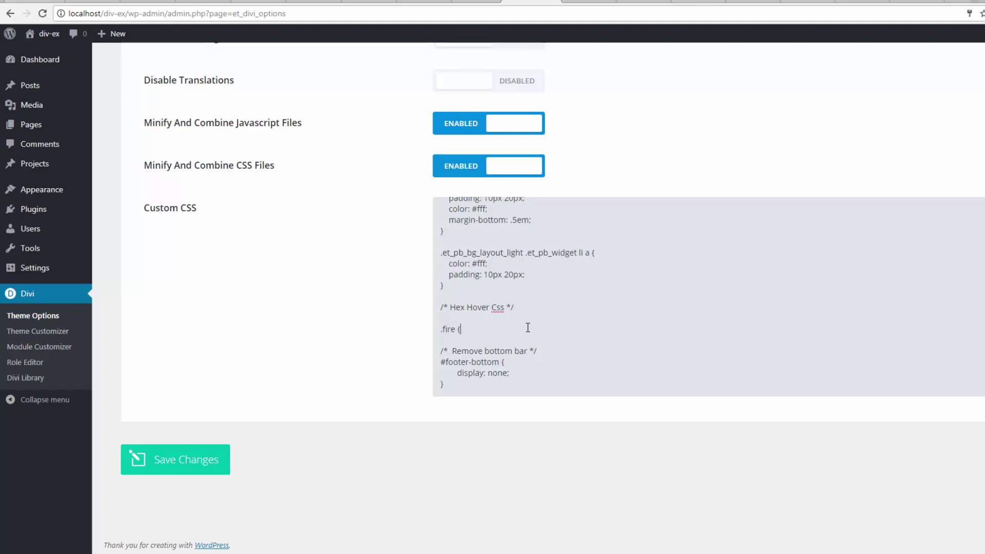
text(})
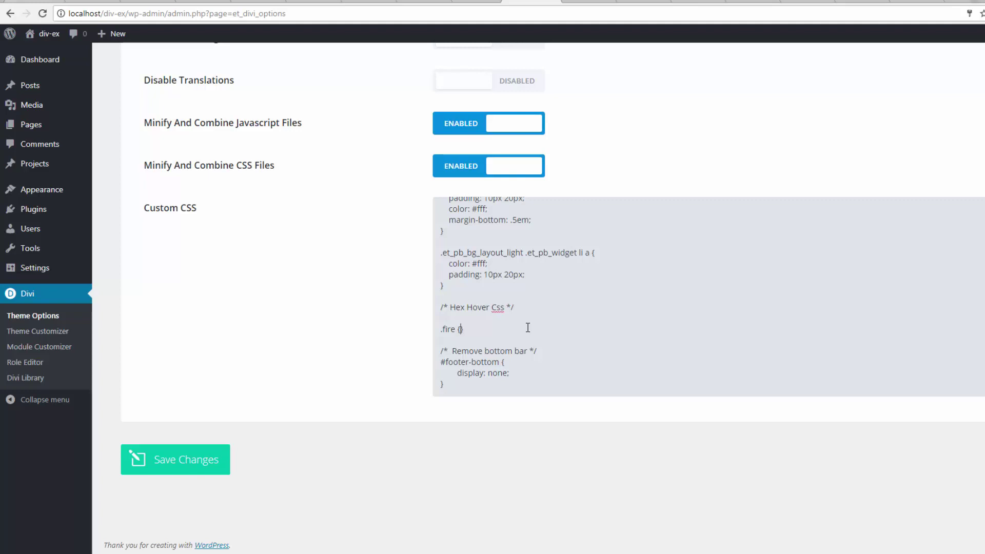
key(Return)
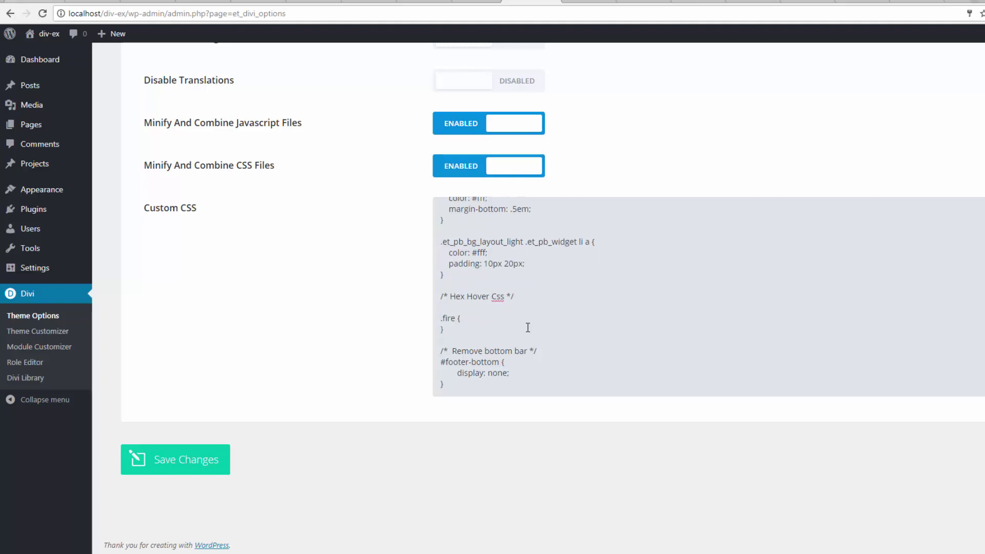
key(Return)
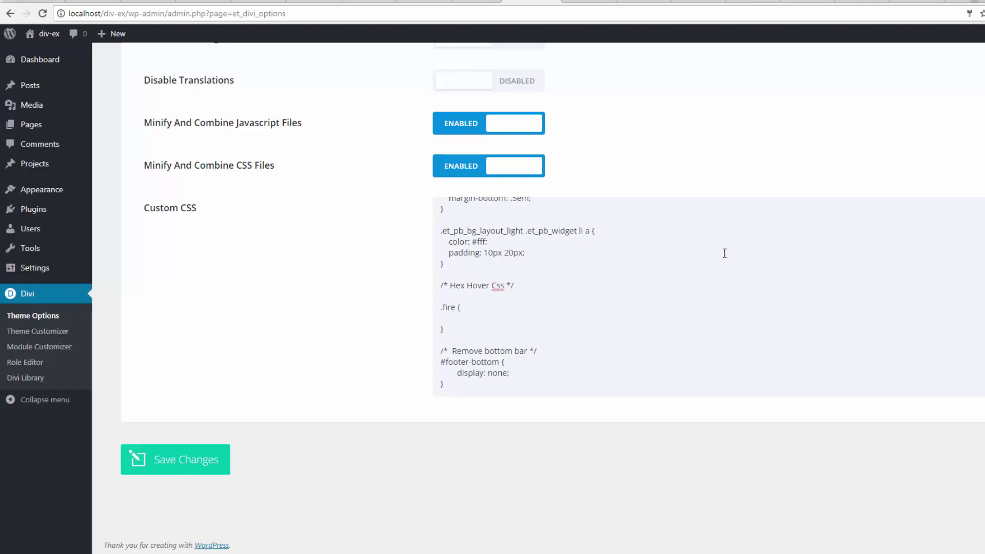
click(452, 319)
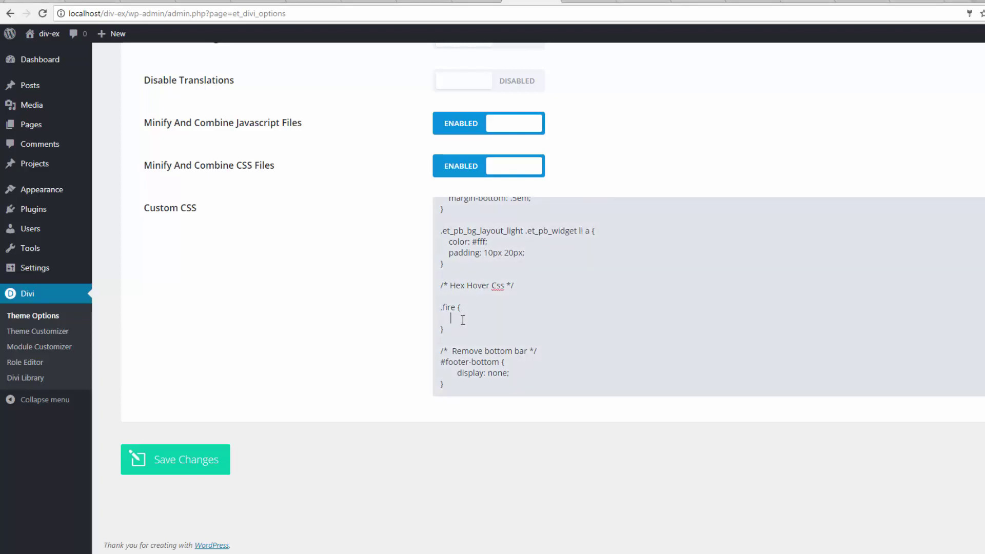
text(clip-path: polygon(33.33% 0%, 66.66% 0%, 100% 33.33%, 100% 66.66%, 66.66% 100%, 33.33% 100%, 0 66.66%, 0 33.33%);)
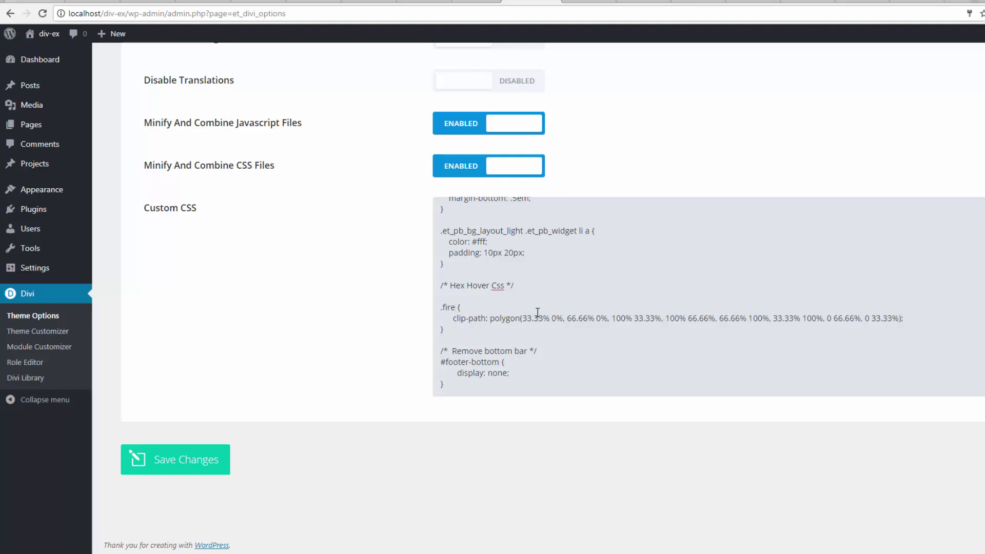
Step: Change the selector to .fire:hover and save the Custom CSS changes
text(:)
text(hover)
click(185, 464)
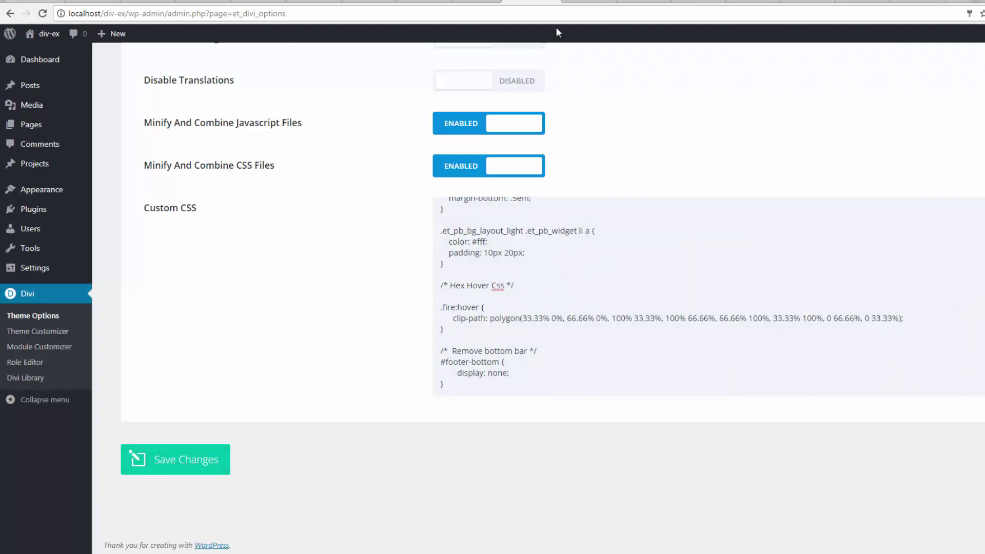
click(641, 2)
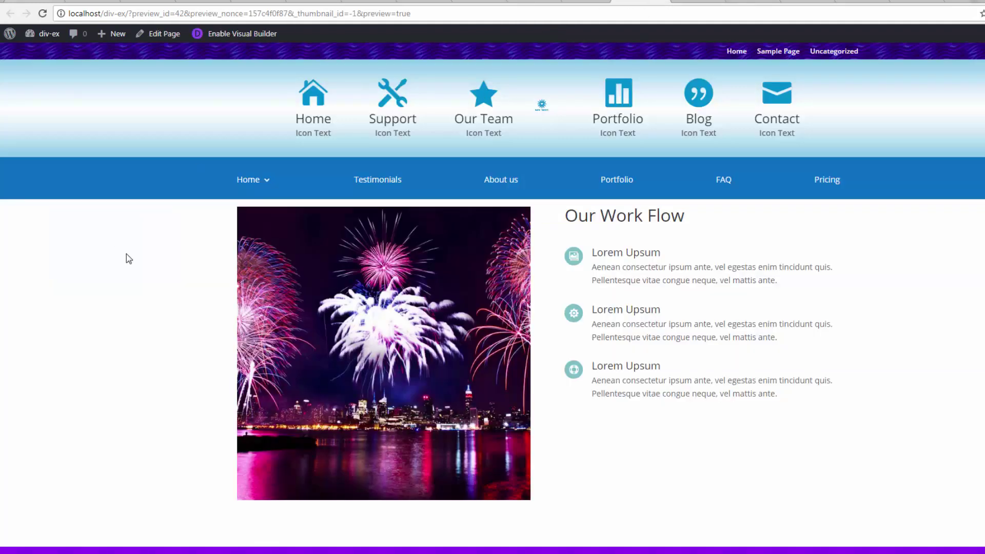
click(43, 14)
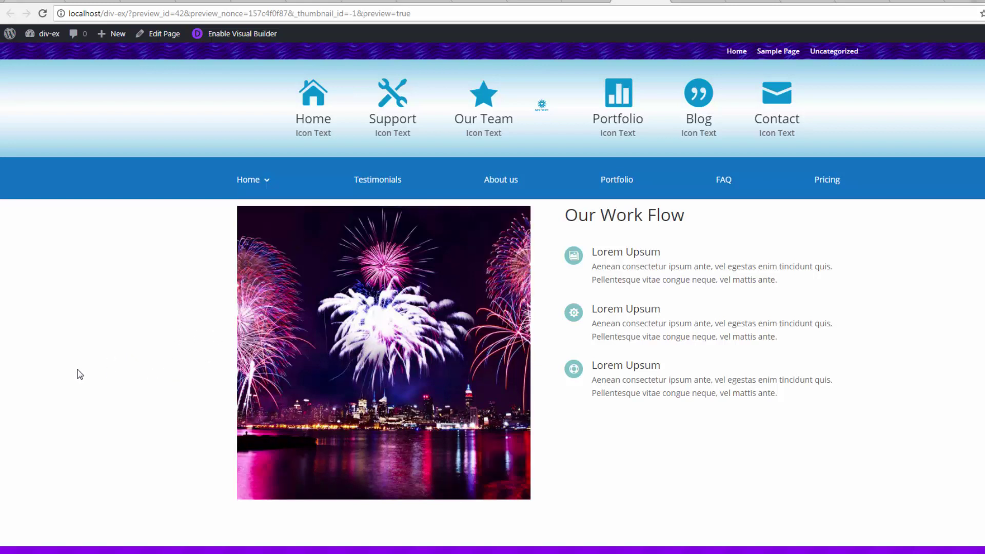
scroll(102, 364, down, 3)
scroll(103, 365, down, 2)
scroll(108, 363, down, 2)
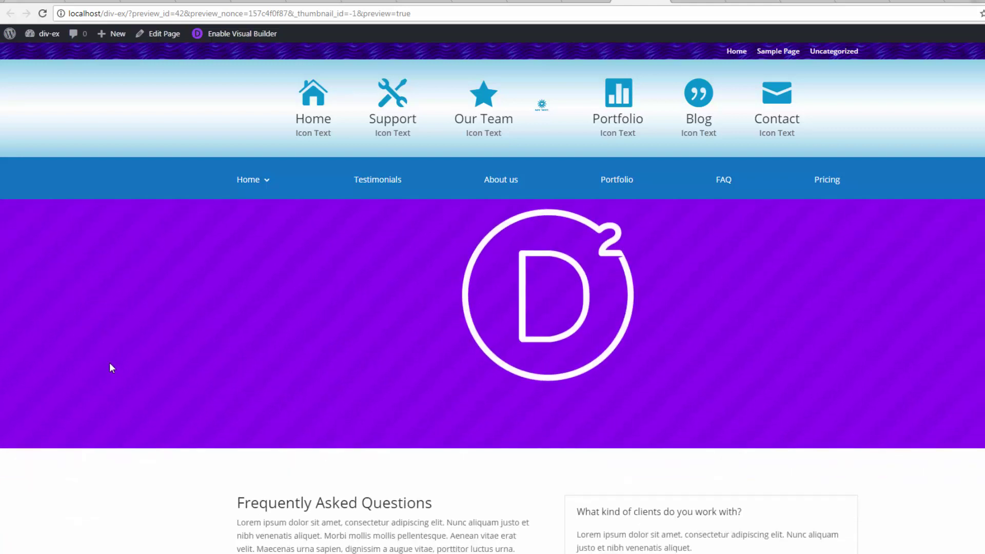
scroll(108, 364, down, 2)
scroll(111, 363, down, 2)
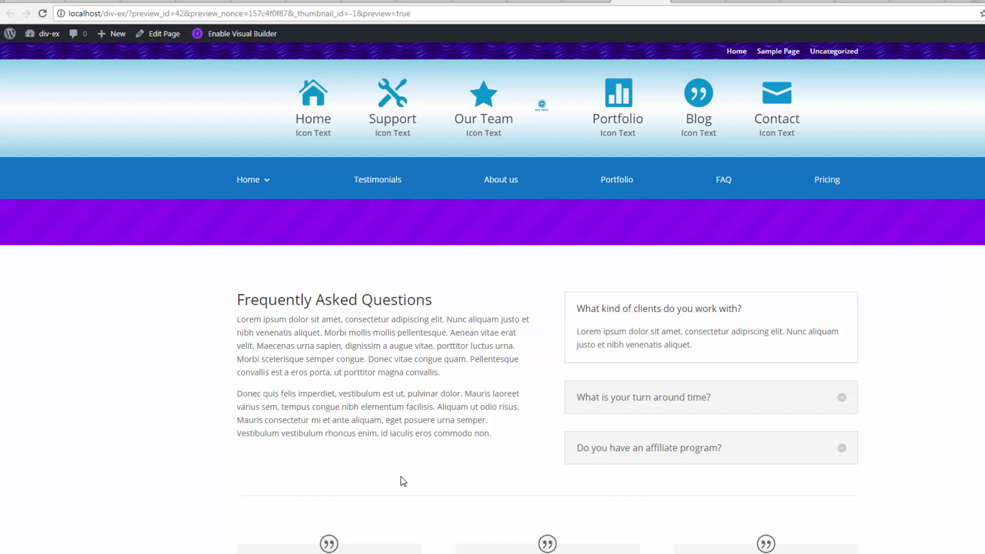
scroll(401, 476, down, 2)
scroll(401, 475, down, 2)
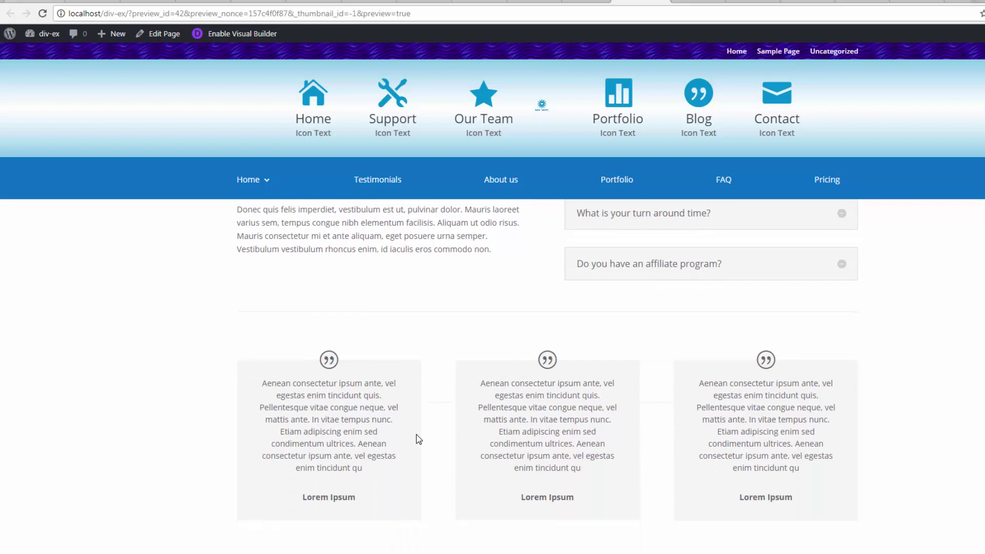
scroll(415, 438, up, 5)
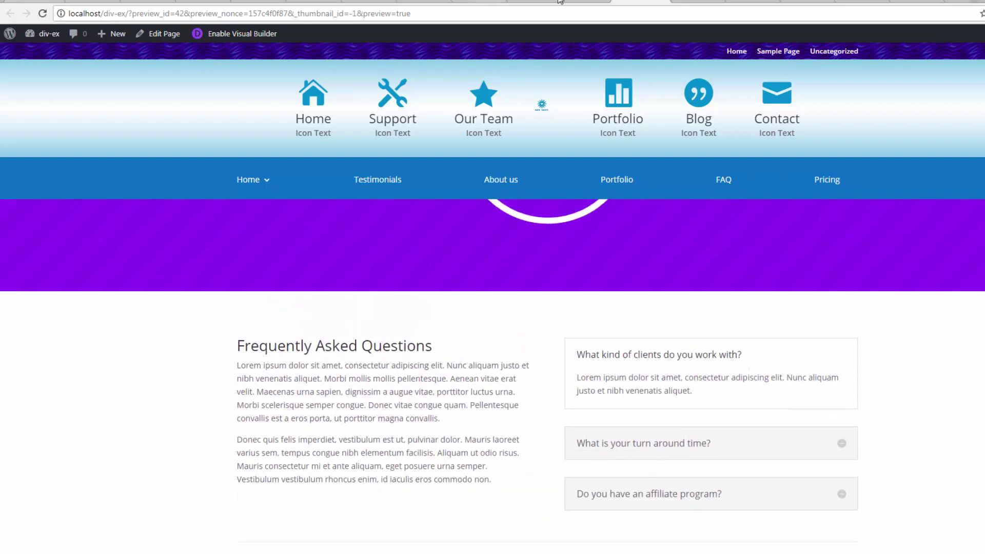
Step: Give the FAQ text module the CSS class 'fire' and save it
click(578, 3)
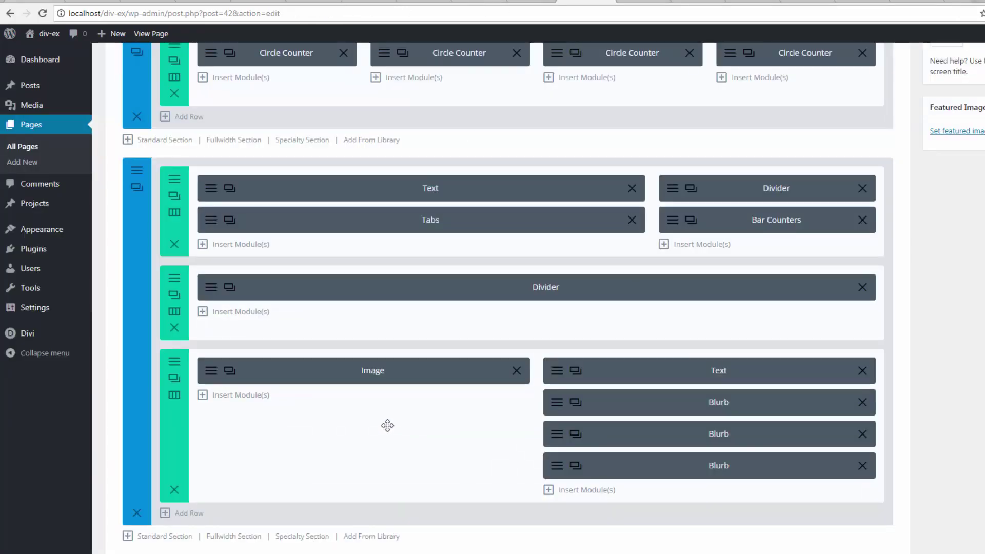
scroll(386, 422, down, 1)
scroll(386, 422, down, 4)
scroll(387, 418, down, 2)
scroll(387, 418, down, 1)
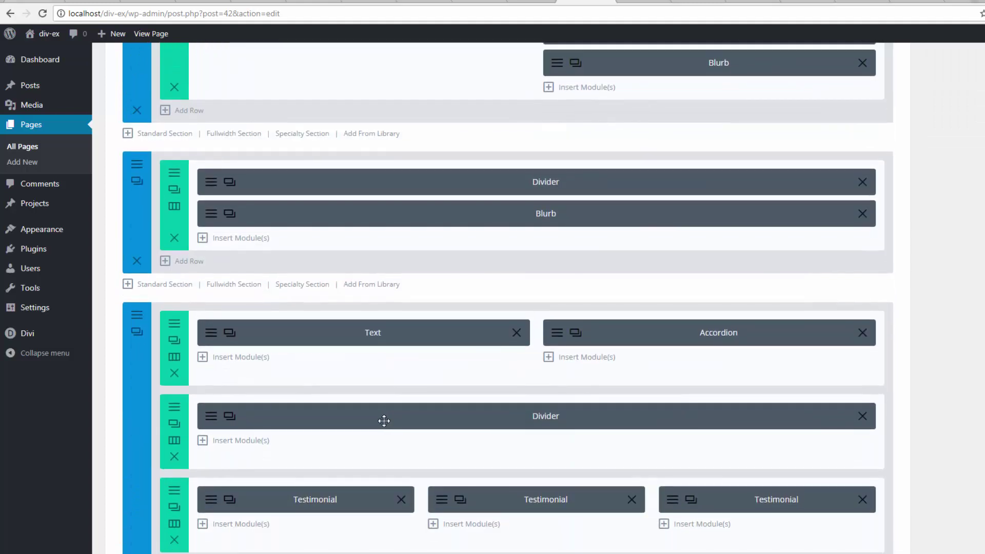
scroll(385, 420, down, 1)
scroll(374, 413, down, 1)
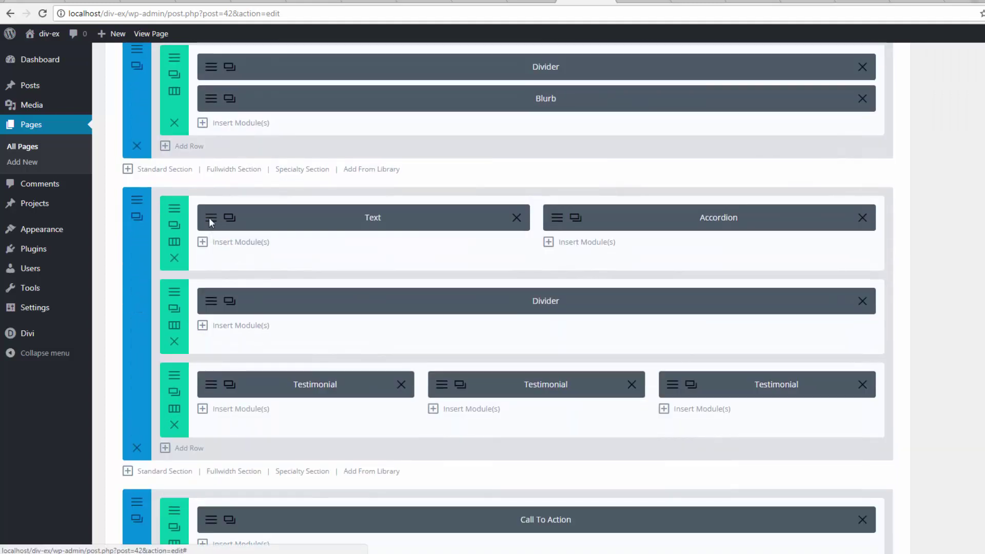
click(209, 218)
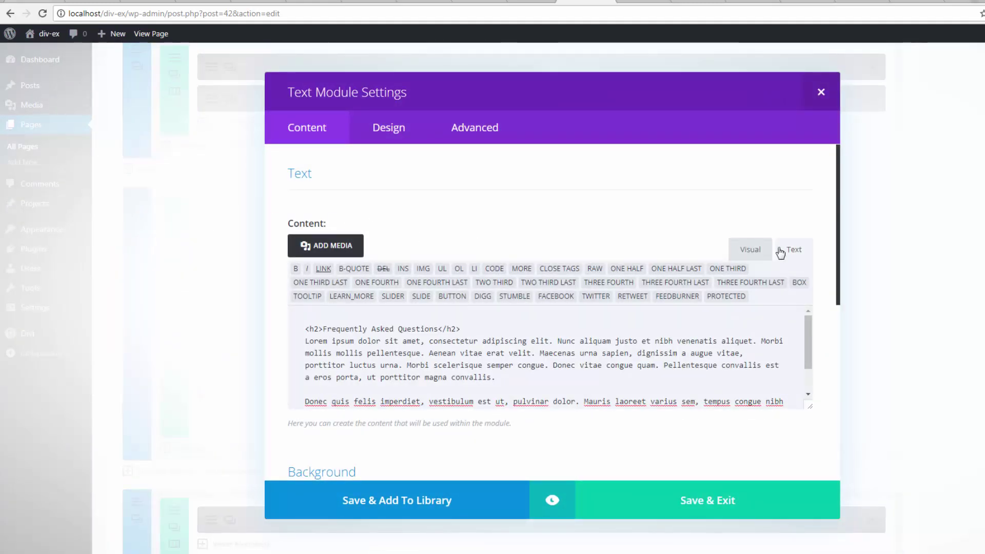
click(758, 250)
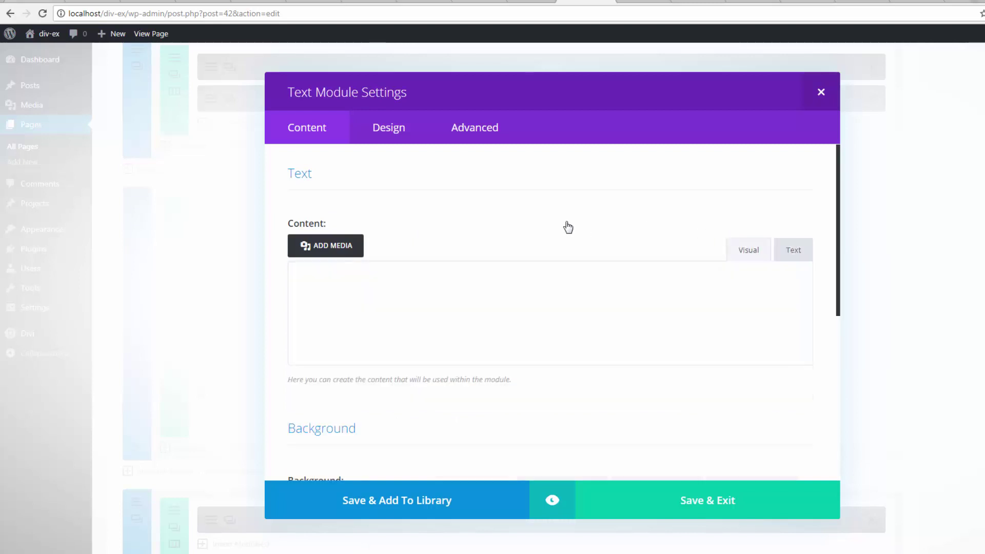
click(484, 128)
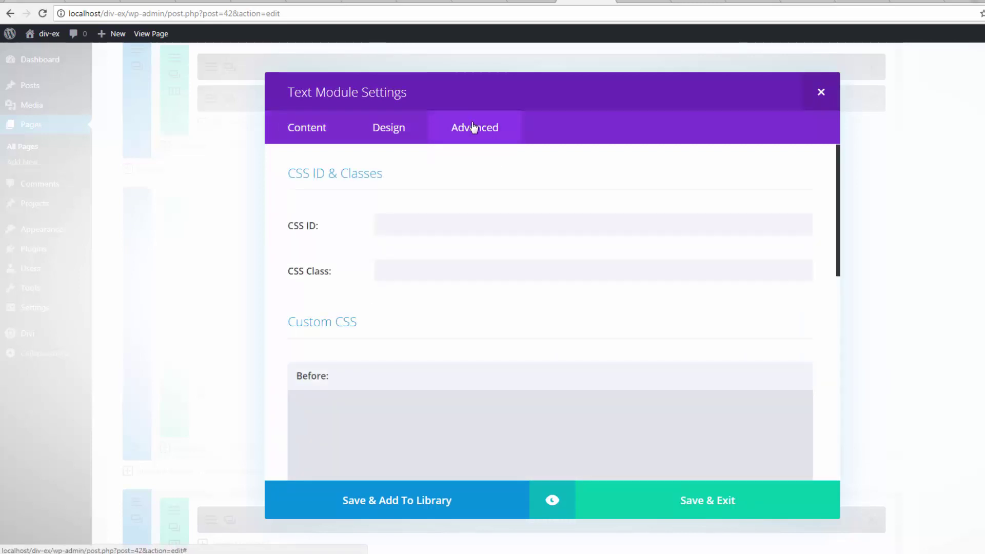
click(388, 274)
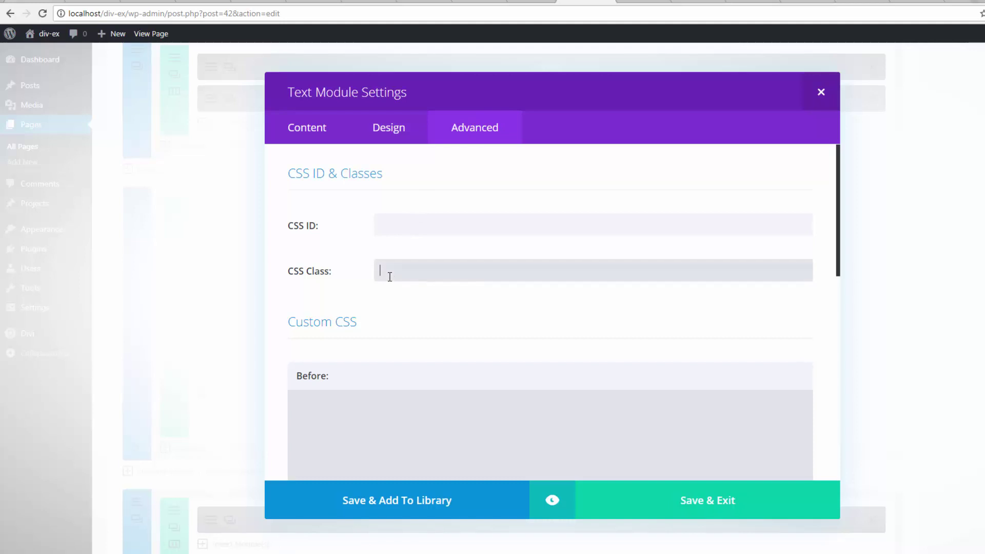
text(fir)
text(e)
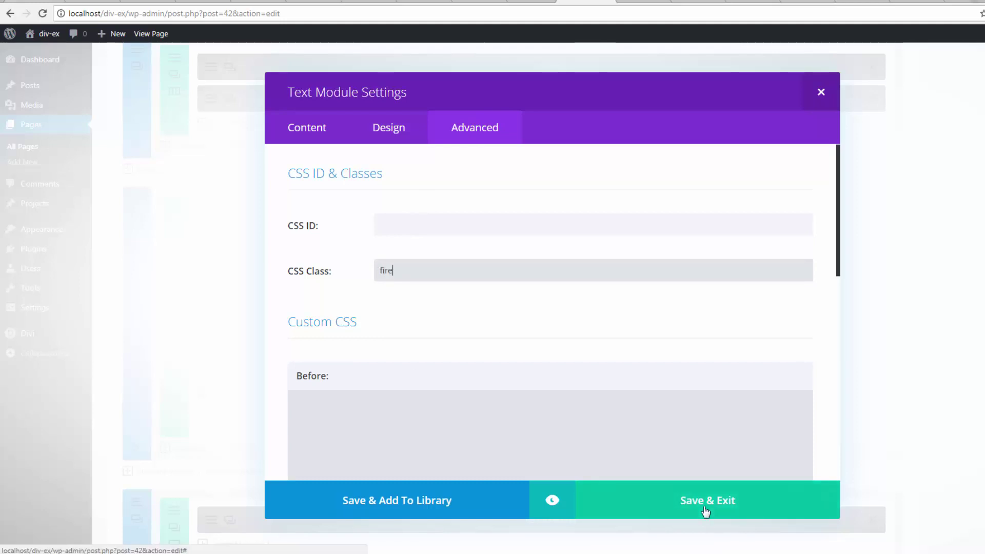
click(705, 512)
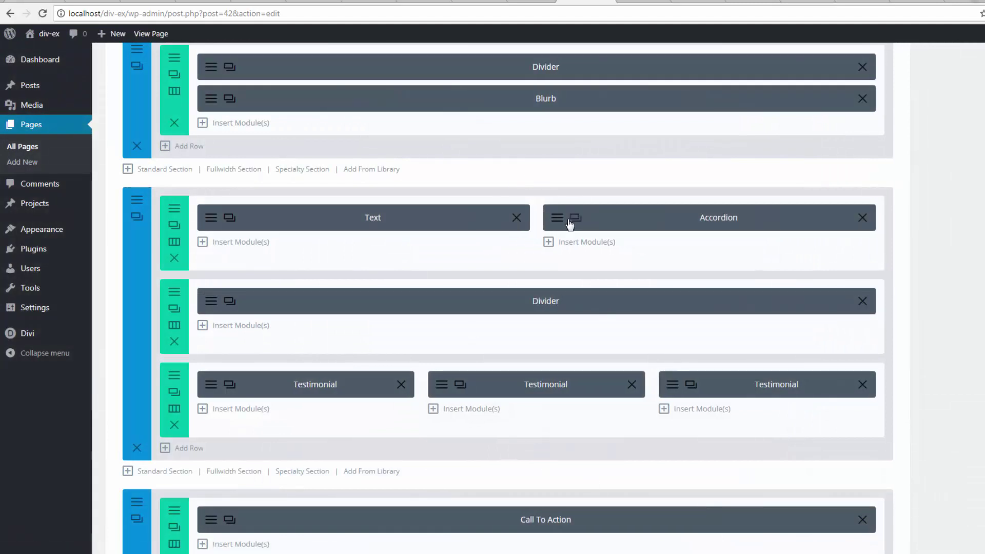
Step: Give the accordion module the CSS class 'fire' and save it
click(556, 217)
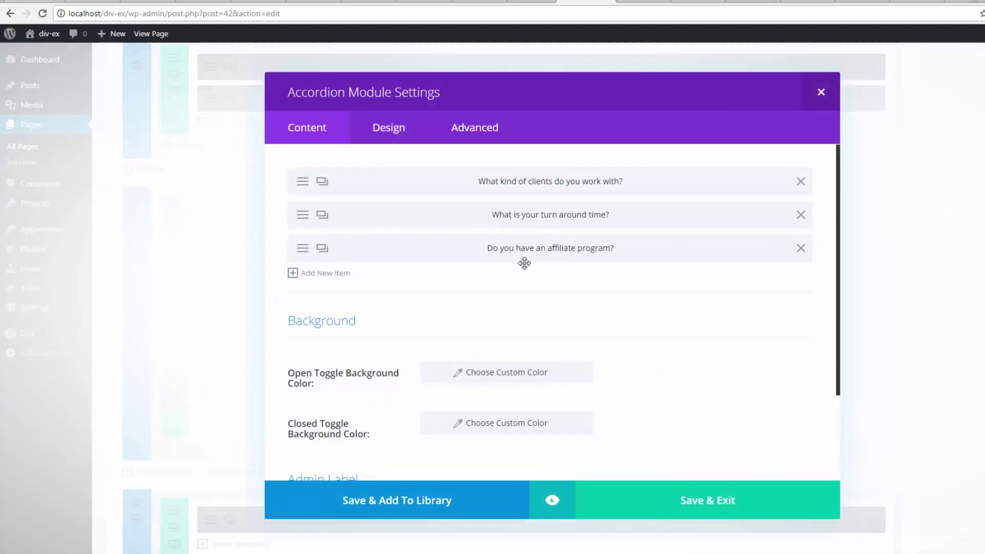
click(476, 129)
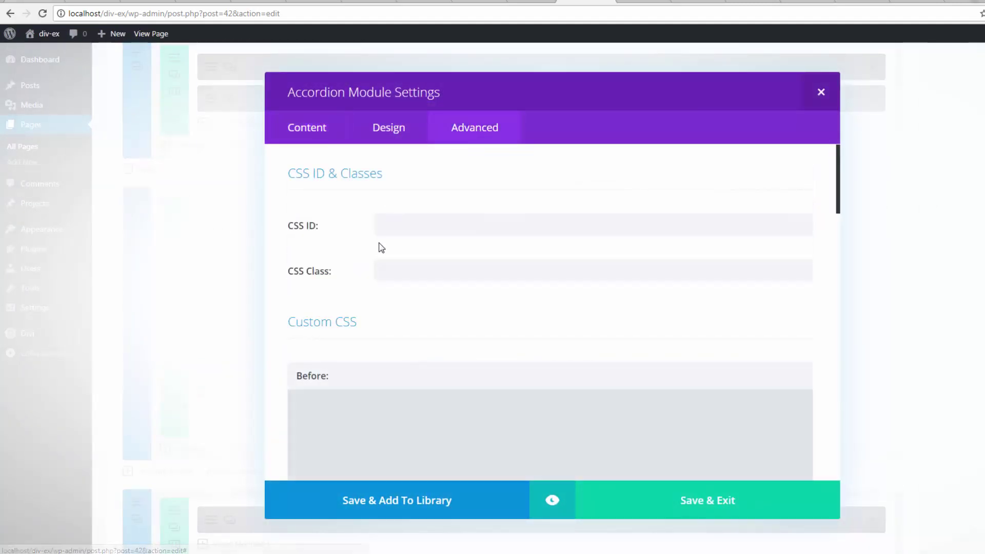
click(398, 268)
text(fi)
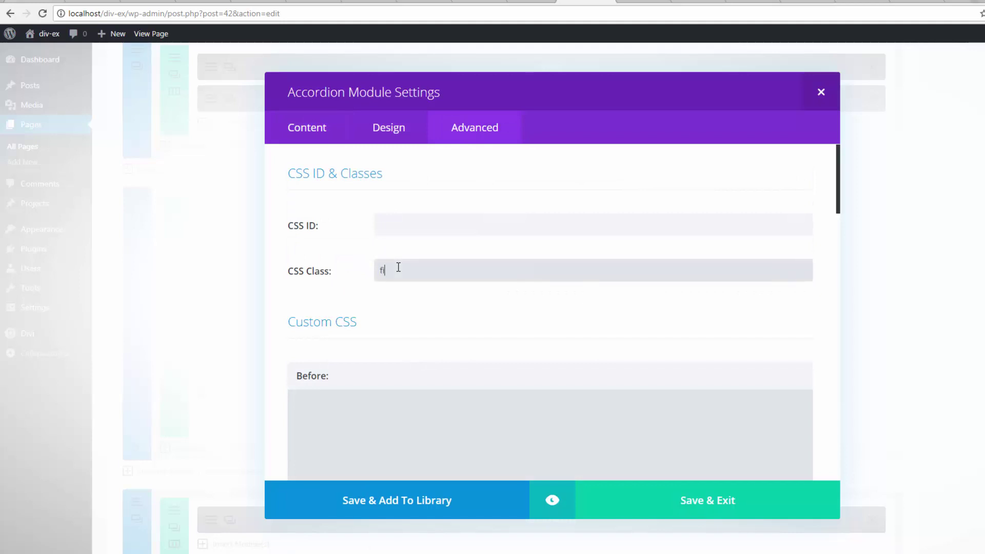
text(re)
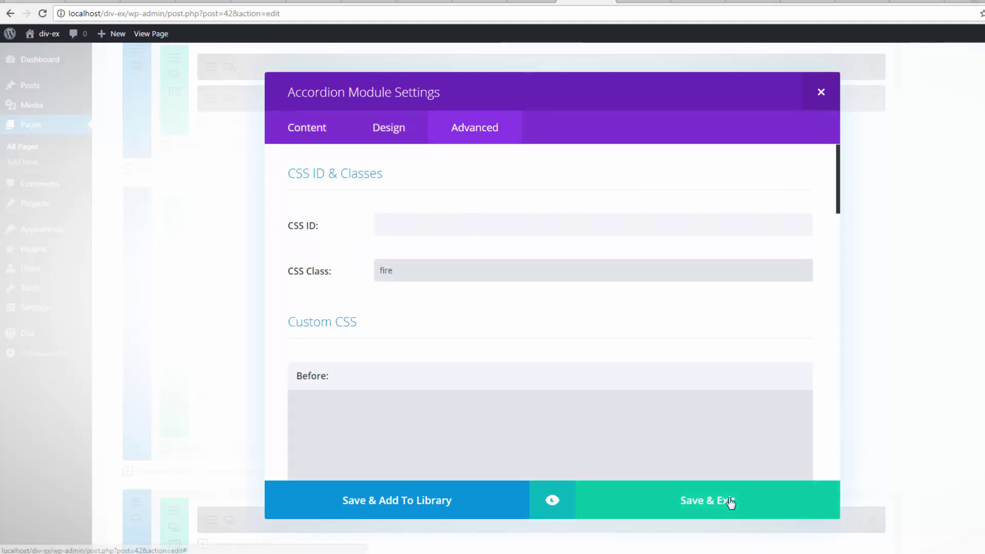
click(728, 501)
Step: Scroll back up and reload the page preview with F5
scroll(508, 298, up, 5)
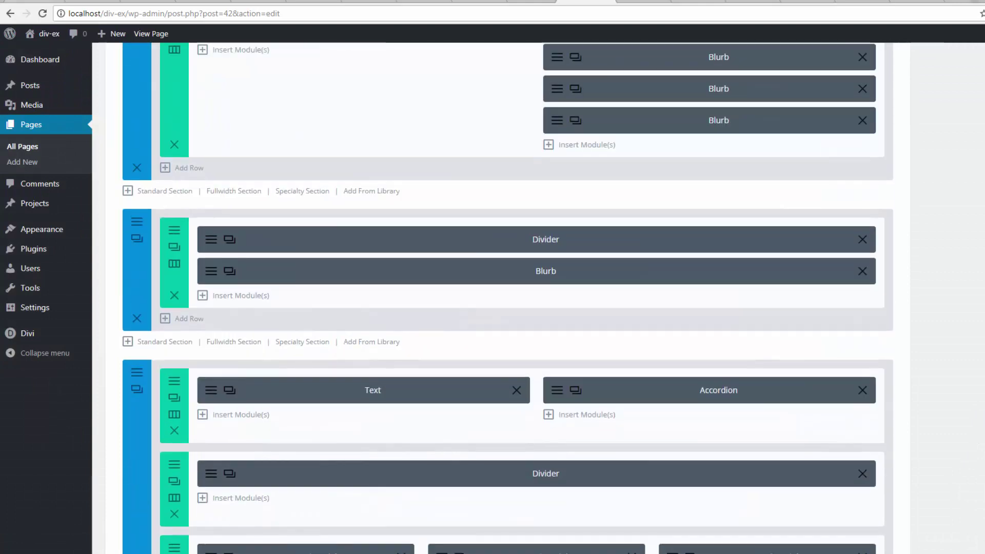
scroll(508, 297, up, 4)
scroll(508, 297, up, 5)
scroll(508, 297, up, 5)
scroll(508, 298, up, 2)
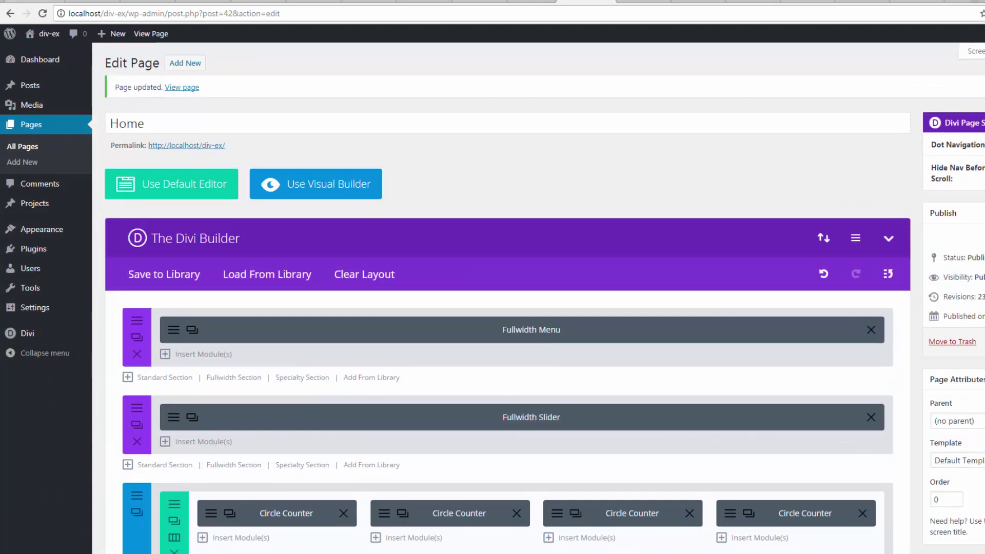
key(F5)
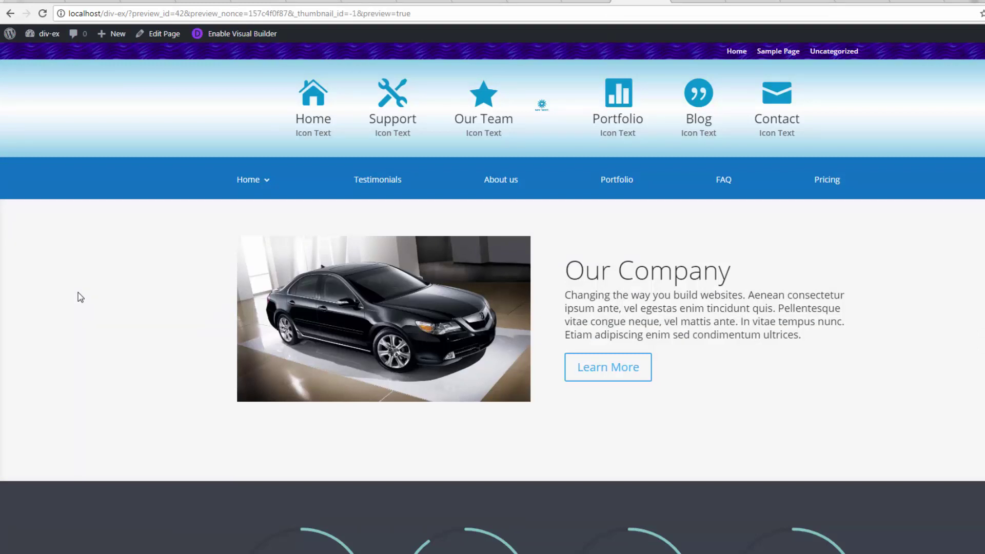
Step: Scroll to the FAQ text and accordion to see them clip into a hexagon on hover
scroll(81, 297, down, 3)
scroll(81, 297, down, 3)
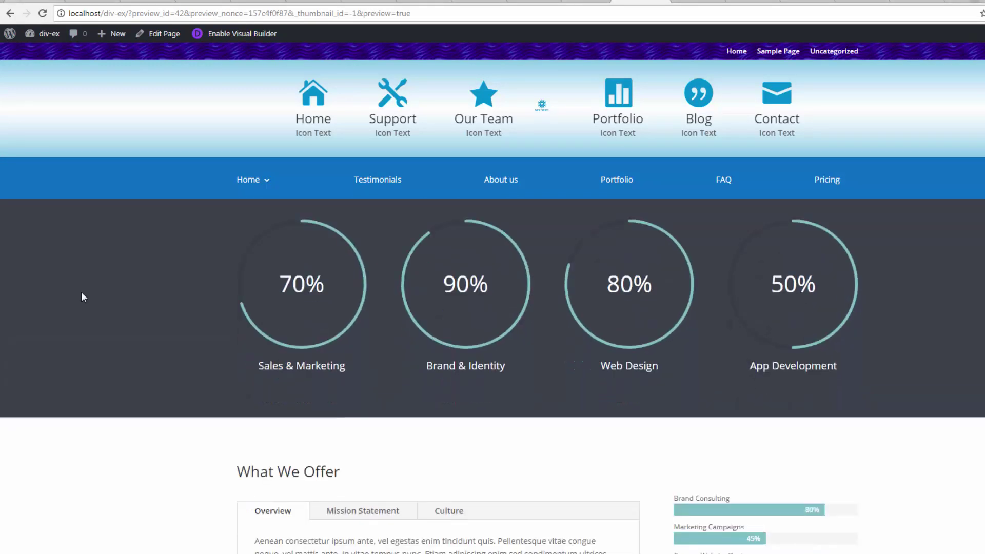
scroll(82, 297, down, 3)
scroll(82, 297, down, 2)
scroll(82, 297, down, 2)
scroll(82, 297, down, 3)
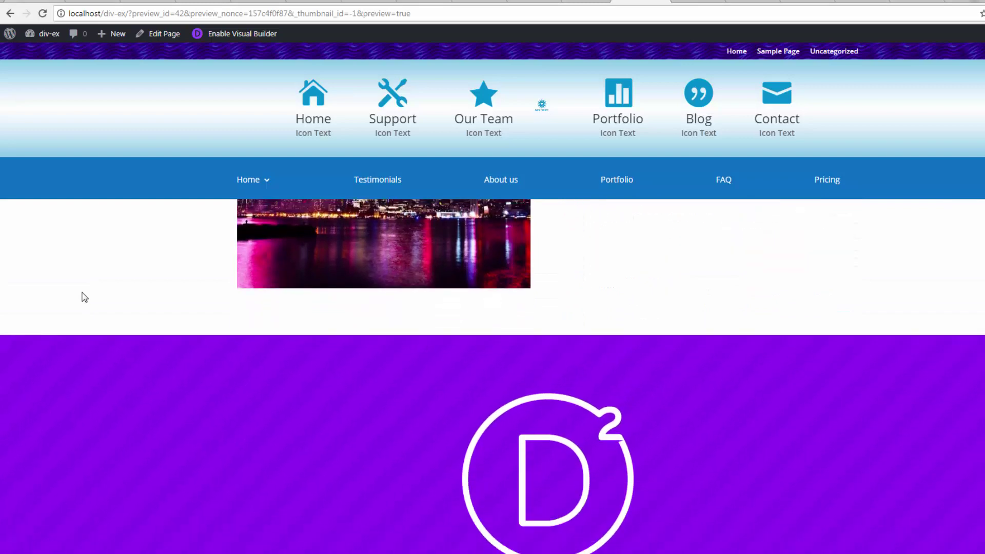
scroll(84, 297, down, 4)
scroll(85, 298, down, 3)
scroll(84, 298, down, 2)
scroll(84, 298, up, 1)
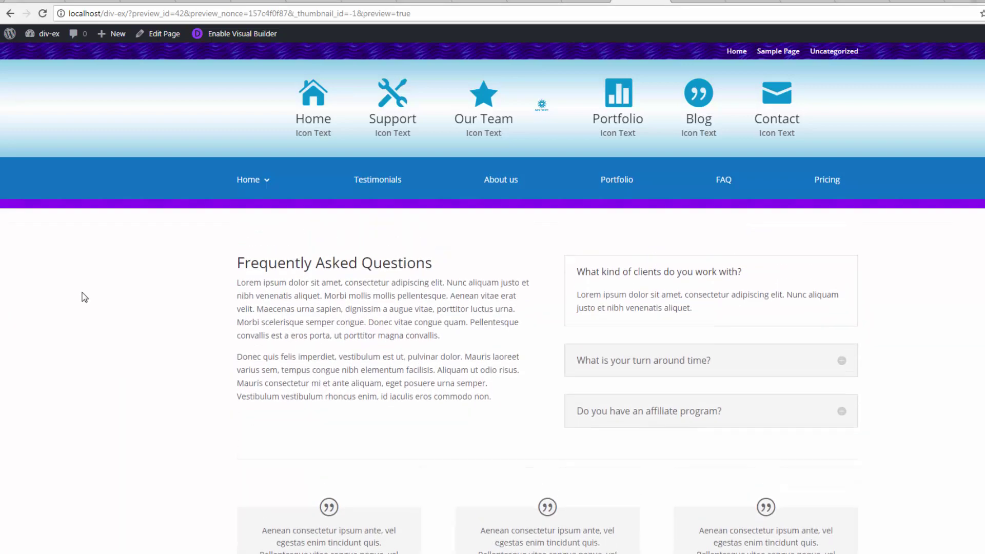
scroll(85, 297, up, 1)
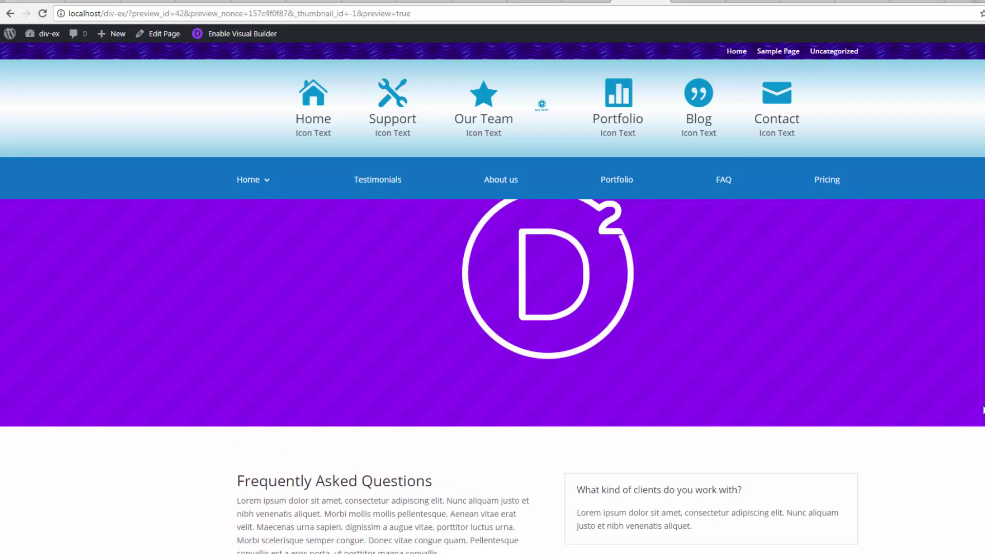
Step: Check the fireworks image's hover clip-path, then scroll back to Our Company at the top
scroll(982, 410, up, 7)
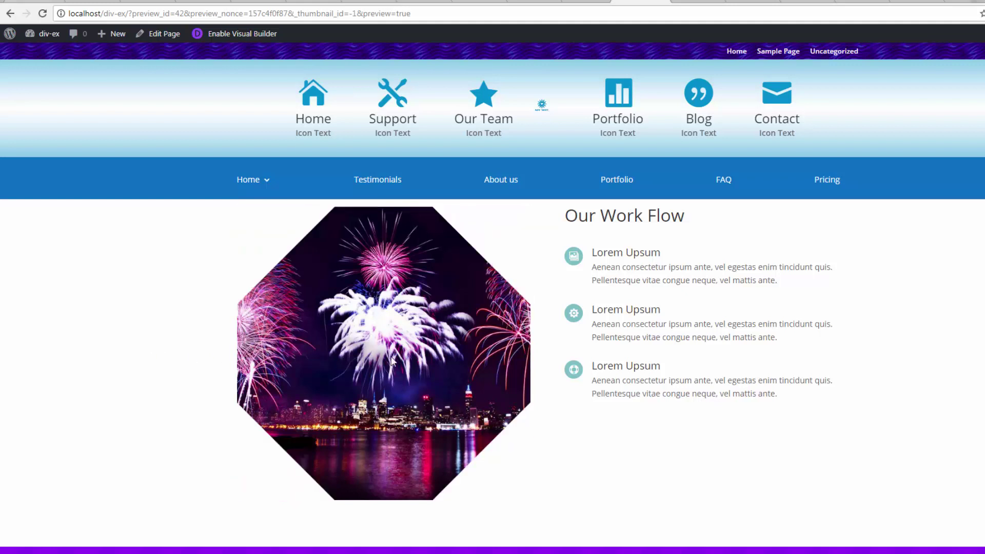
scroll(394, 362, up, 1)
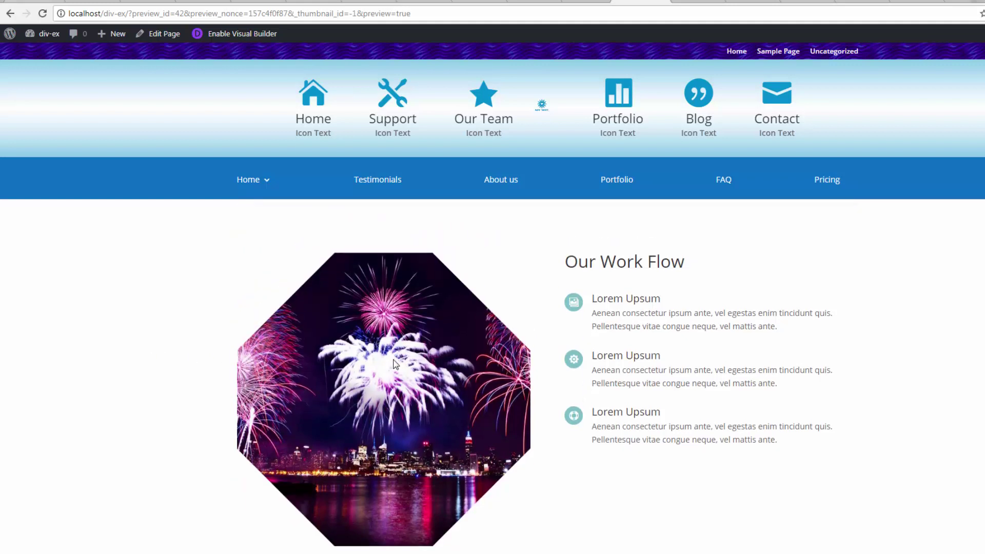
scroll(176, 361, up, 3)
scroll(176, 364, up, 2)
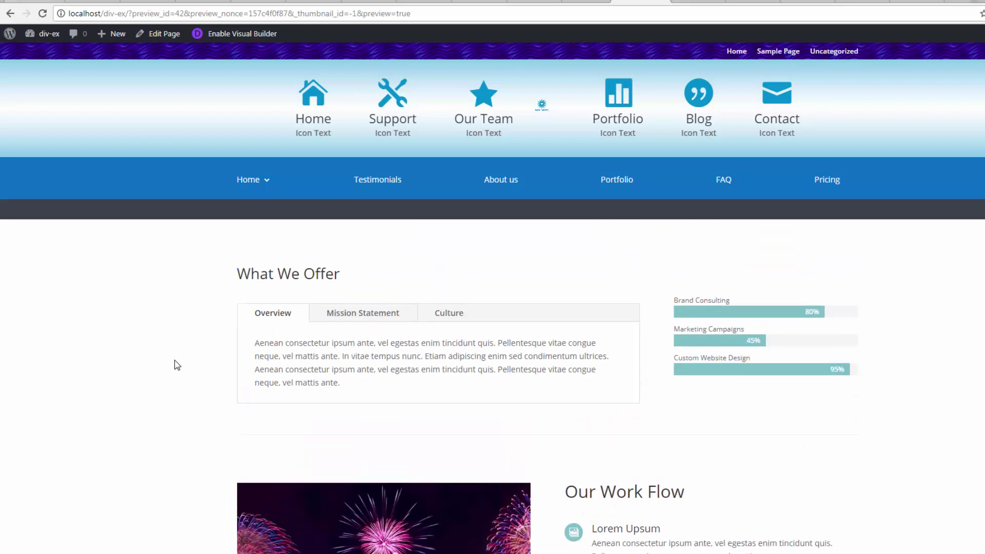
scroll(175, 366, up, 2)
scroll(174, 366, up, 2)
scroll(175, 366, up, 4)
scroll(174, 366, up, 2)
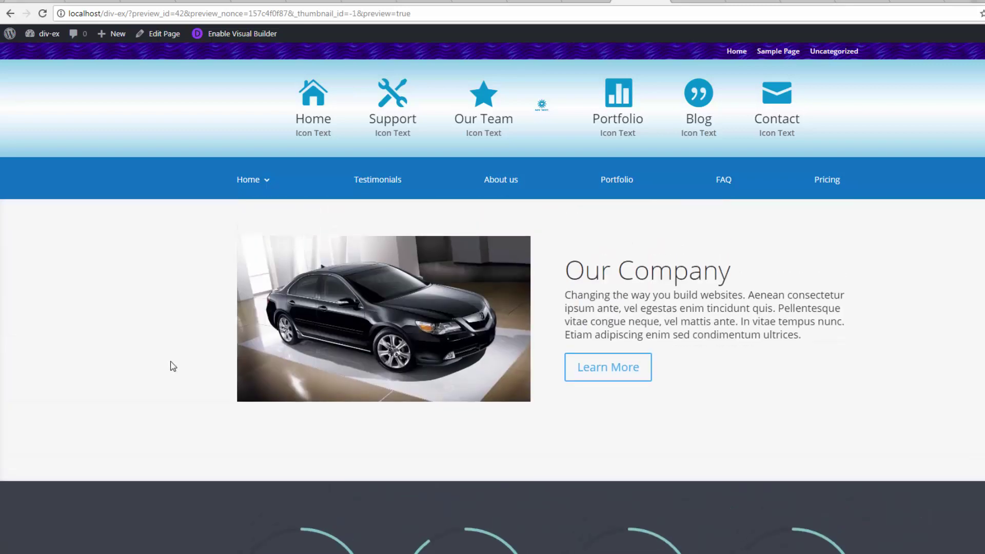